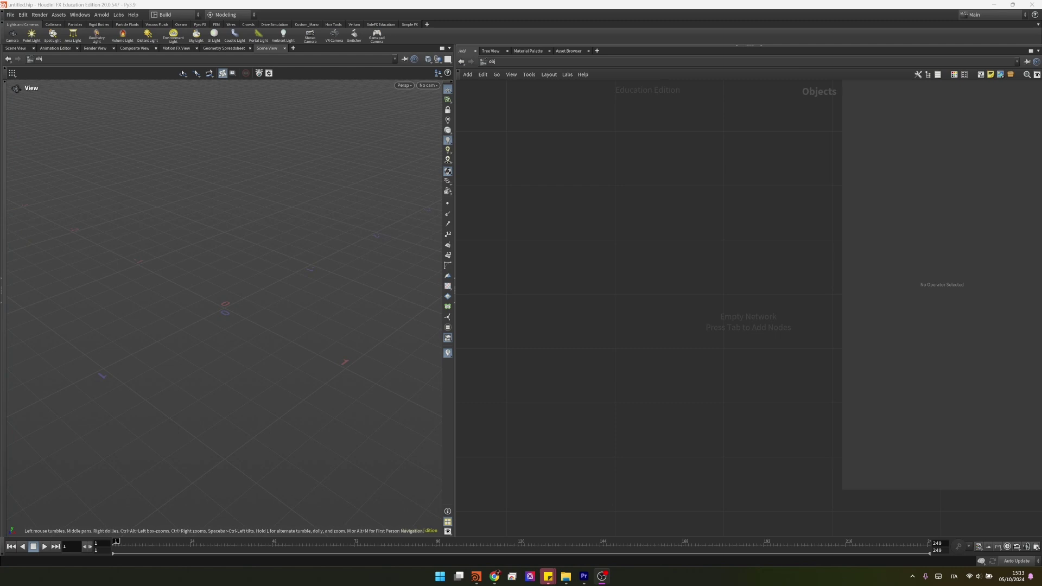
Create a Geometry object in the network and rename it Vellum_01.
click(532, 299)
key(Tab)
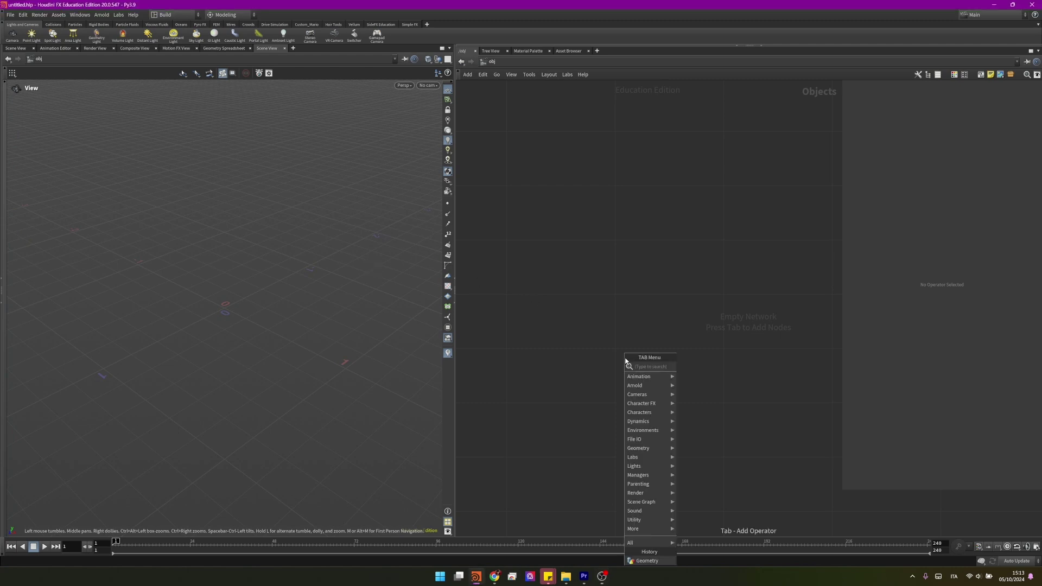
text(geo)
key(Return)
click(623, 356)
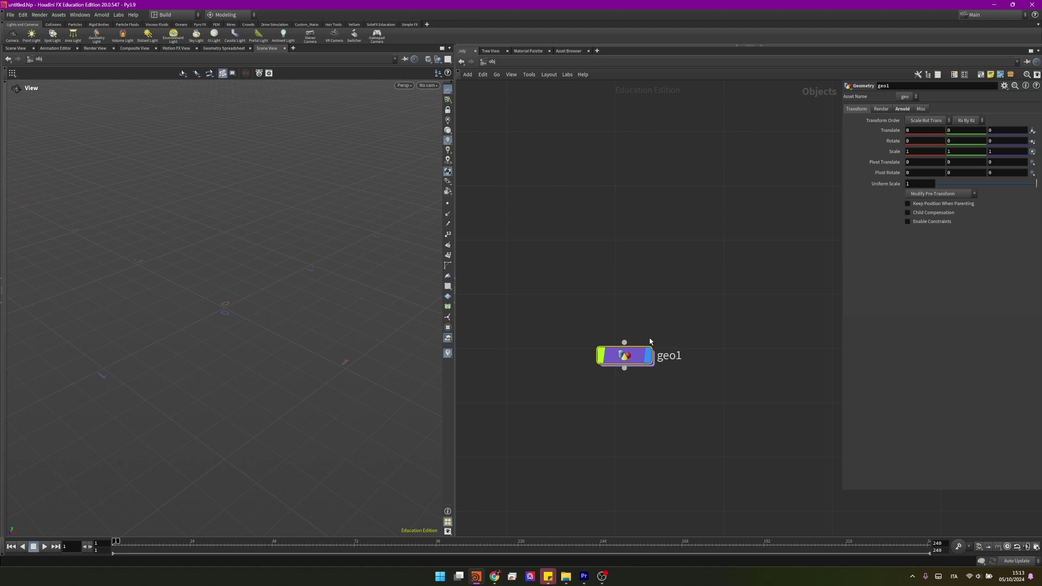
key(F2)
text(Ve)
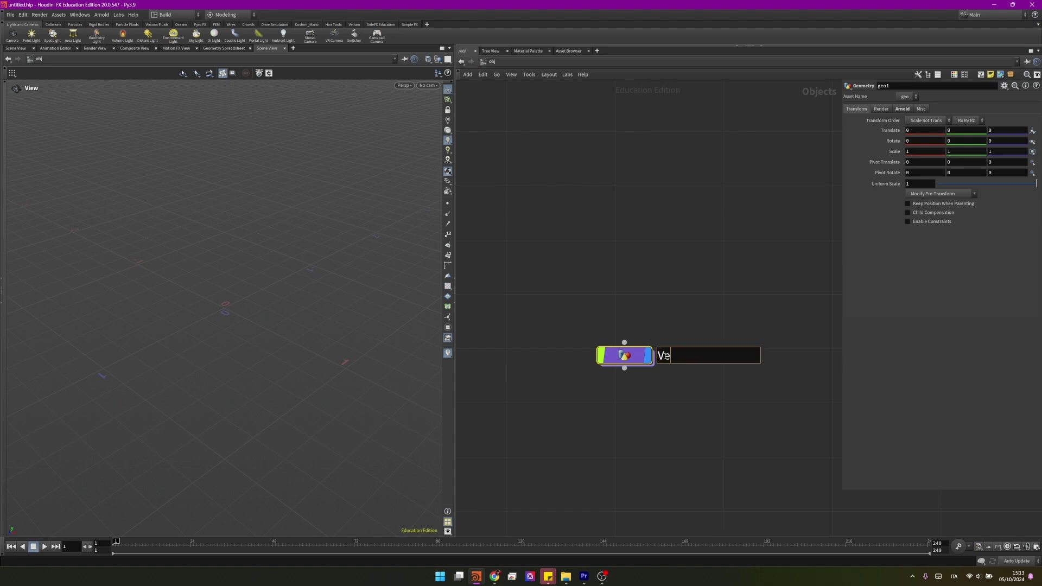
text(llum_01)
key(Return)
double_click(683, 358)
key(ctrl+c)
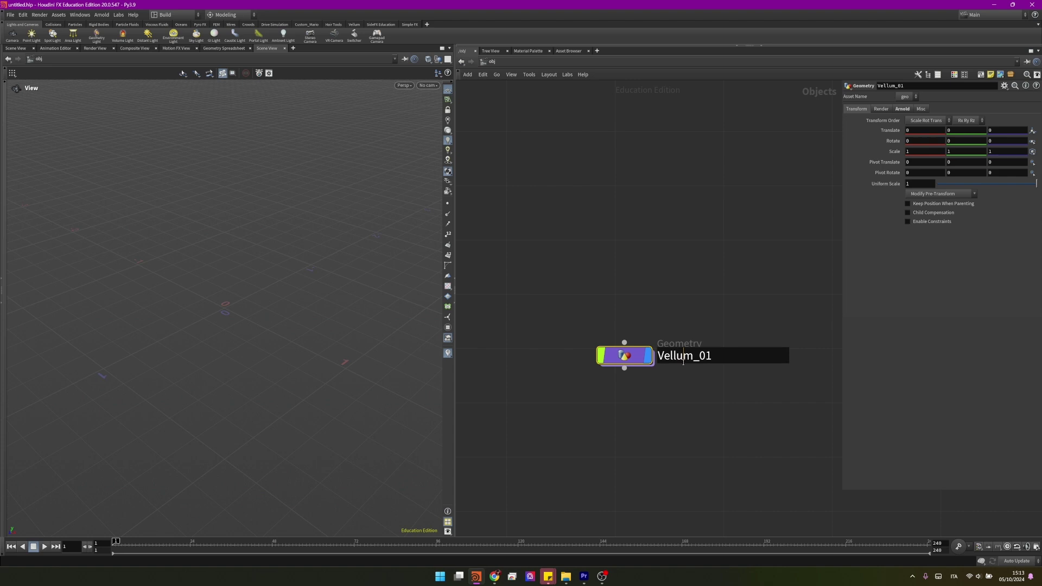
click(671, 390)
Save the scene as a new file named Vellum_01 in the home folder.
key(ctrl+shift+s)
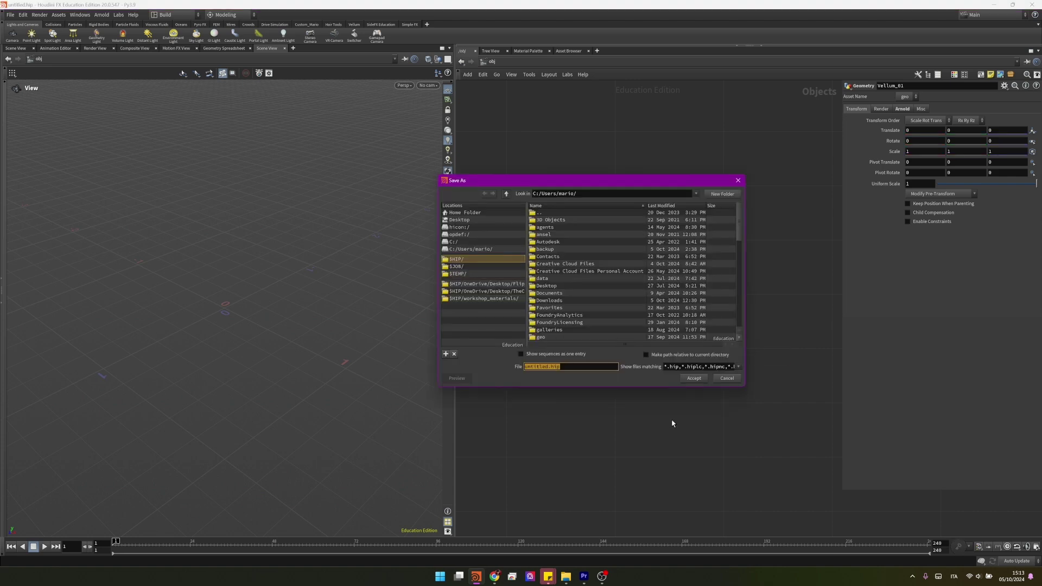
click(548, 368)
drag(549, 368, 492, 371)
key(ctrl+v)
click(704, 378)
Go inside the Vellum_01 object and add a Grid node.
key(h)
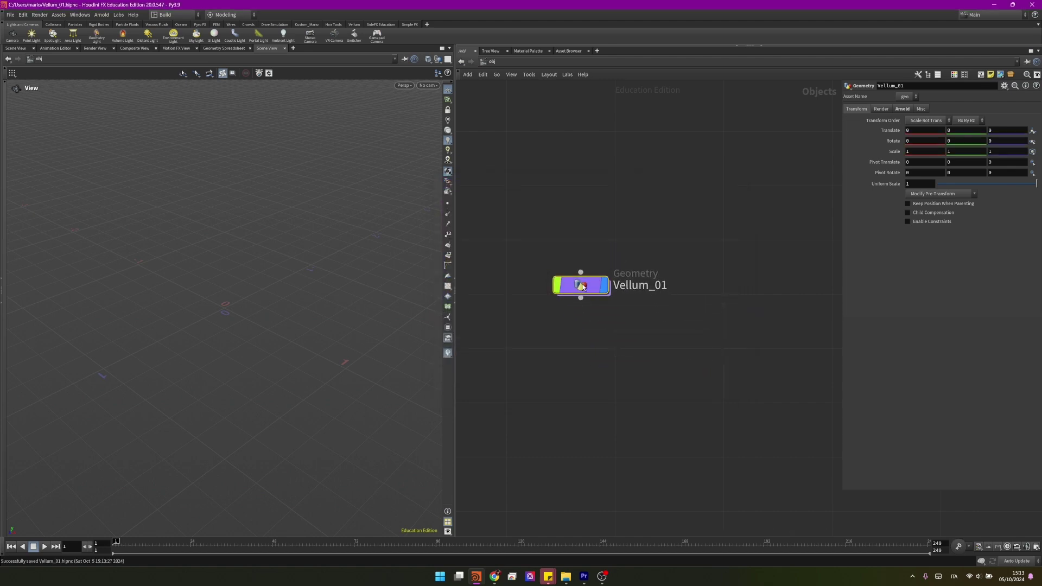
double_click(581, 285)
key(Tab)
text(grid)
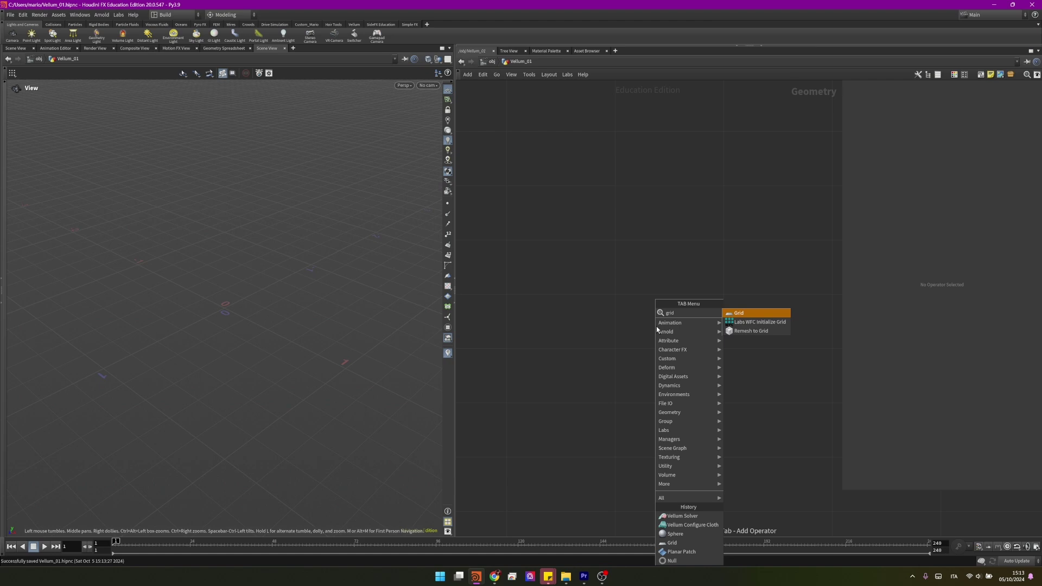
key(Return)
click(655, 327)
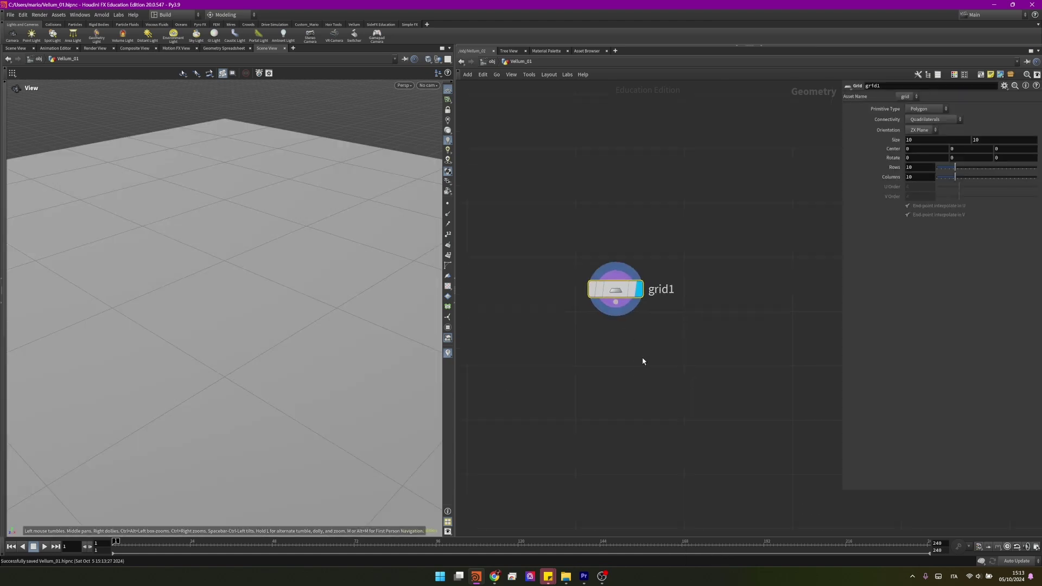
Add a Sphere node and place it beside the grid node.
key(Tab)
text(sphere)
key(Return)
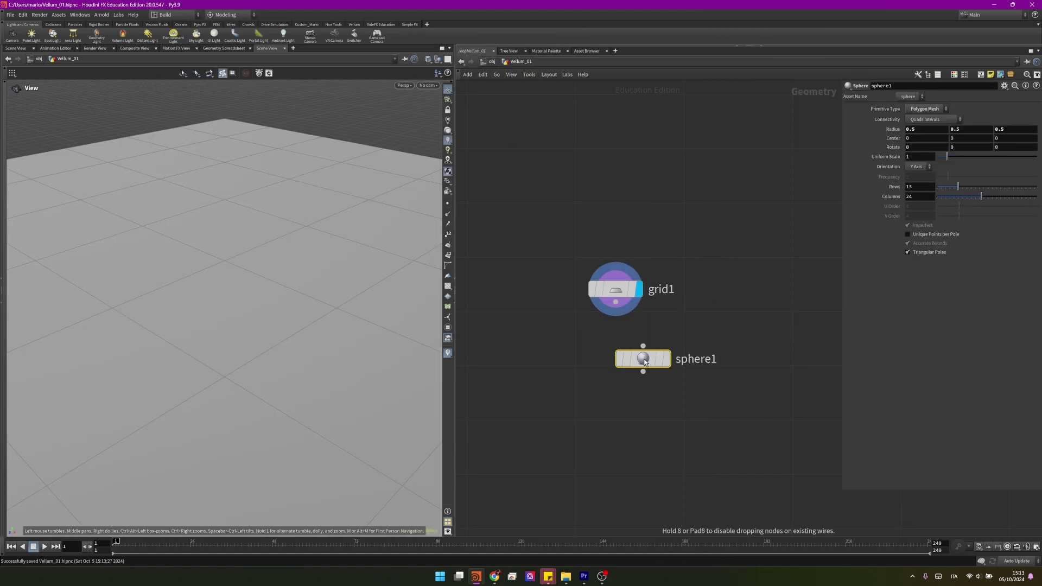
drag(644, 362, 760, 291)
scroll(754, 374, down, 1)
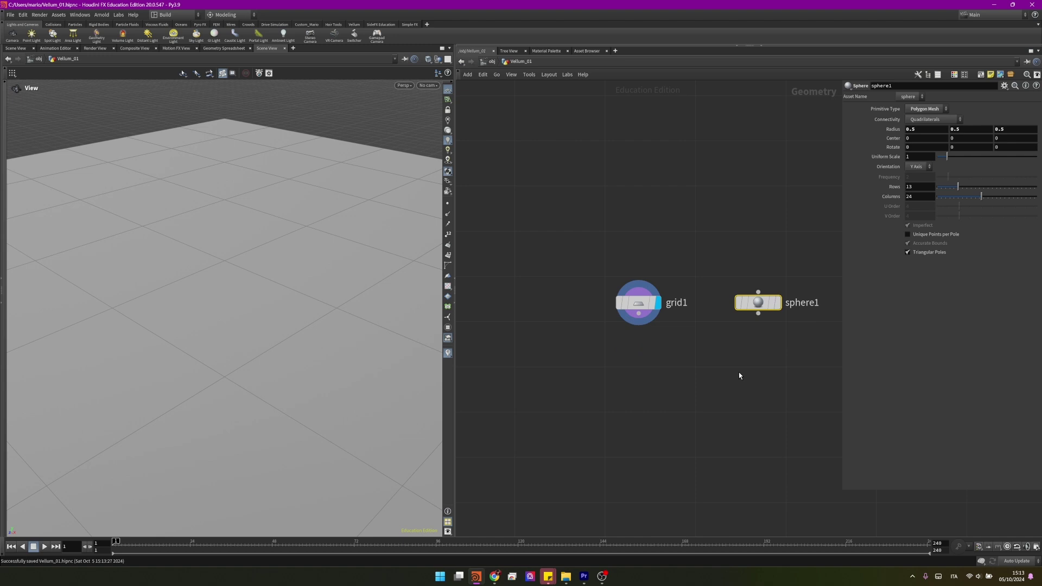
middle_drag(739, 374, 666, 366)
scroll(722, 325, up, 1)
Display the sphere with the grid as a template and set the sphere's Y center to -1.2.
click(700, 288)
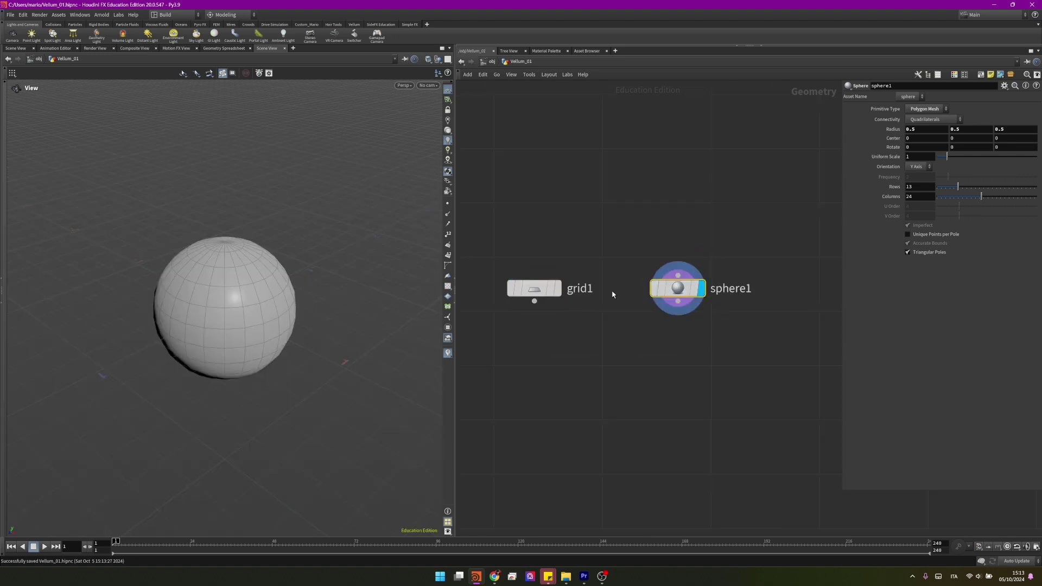
click(550, 288)
scroll(165, 291, down, 5)
drag(165, 291, 181, 274)
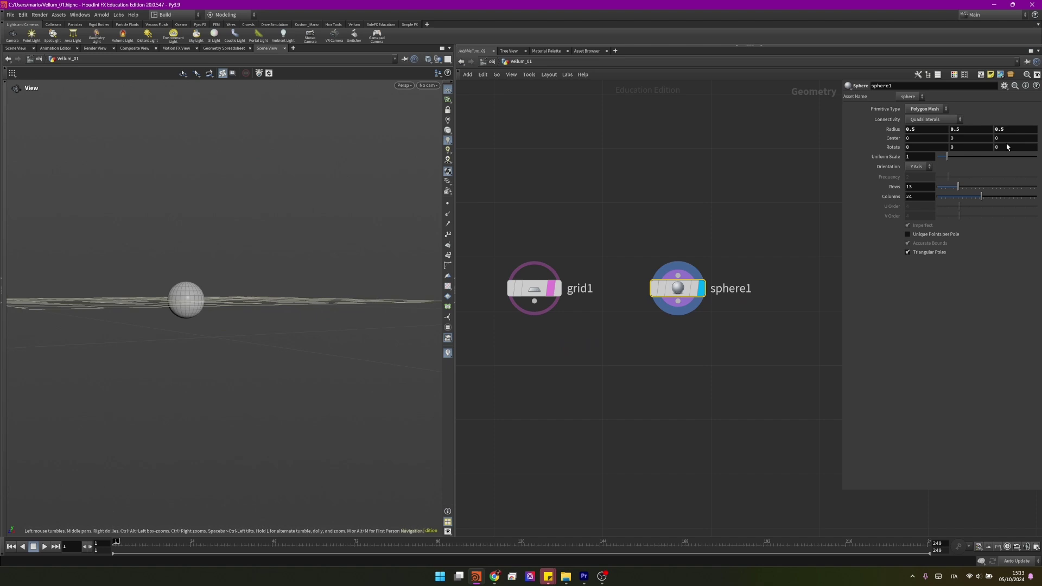
middle_drag(971, 139, 922, 147)
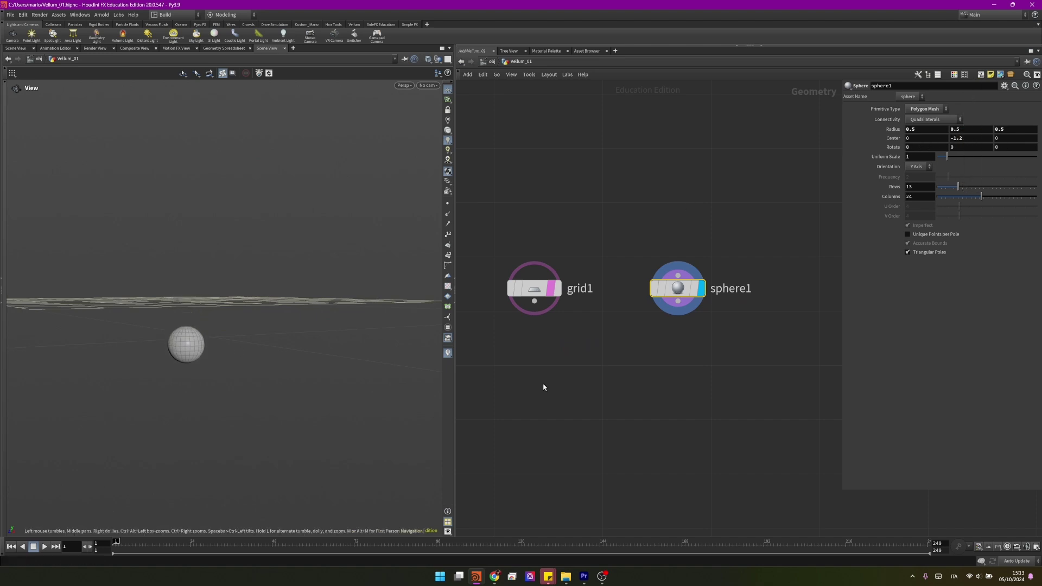
Set the sphere's uniform scale to 2 and turn off the grid's template display.
drag(922, 156, 855, 160)
text(2)
key(Return)
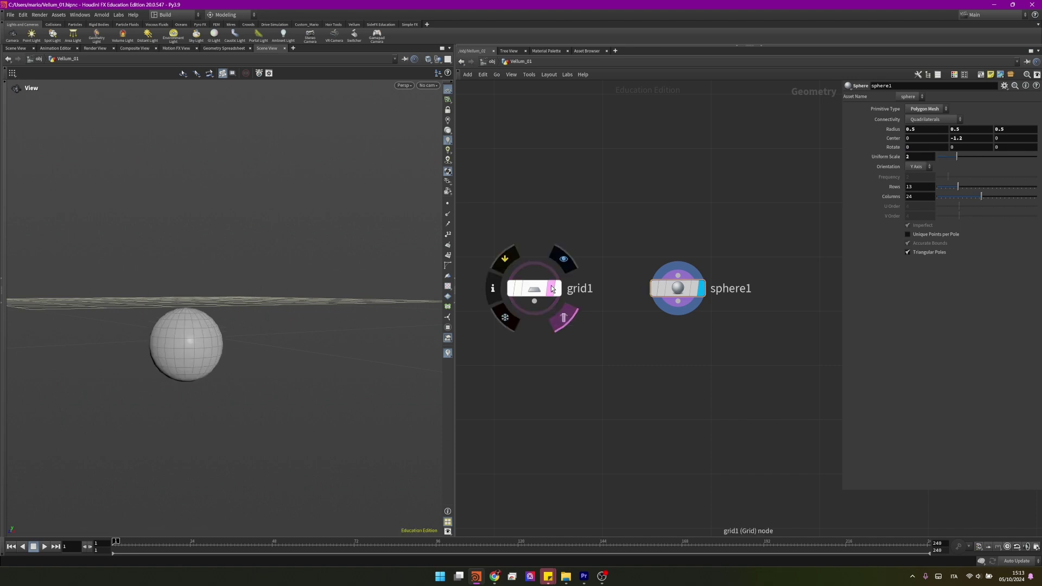
click(559, 321)
Add a Vellum Configure Cloth node below the grid and sphere nodes.
key(Tab)
text(ve)
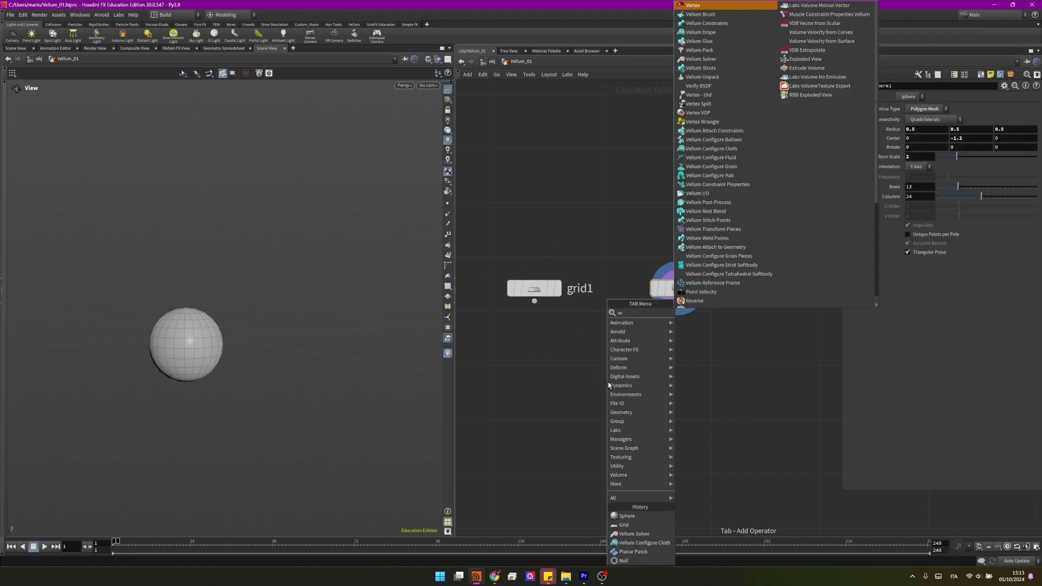
text(lc)
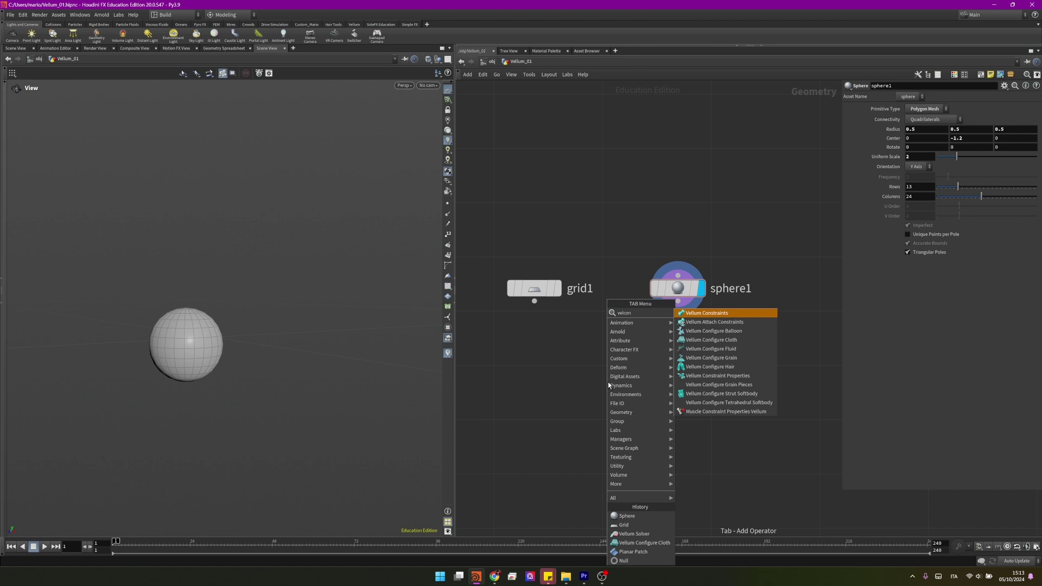
text(on)
key(Return)
click(608, 382)
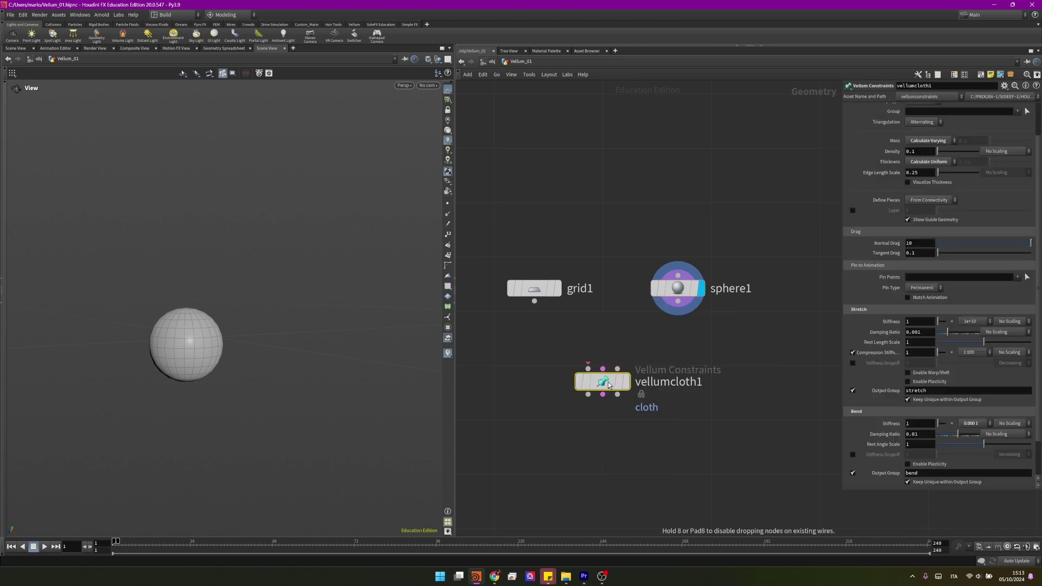
Connect the grid to the cloth node's first input and the sphere to its collision input, and lay out the nodes.
drag(533, 301, 588, 368)
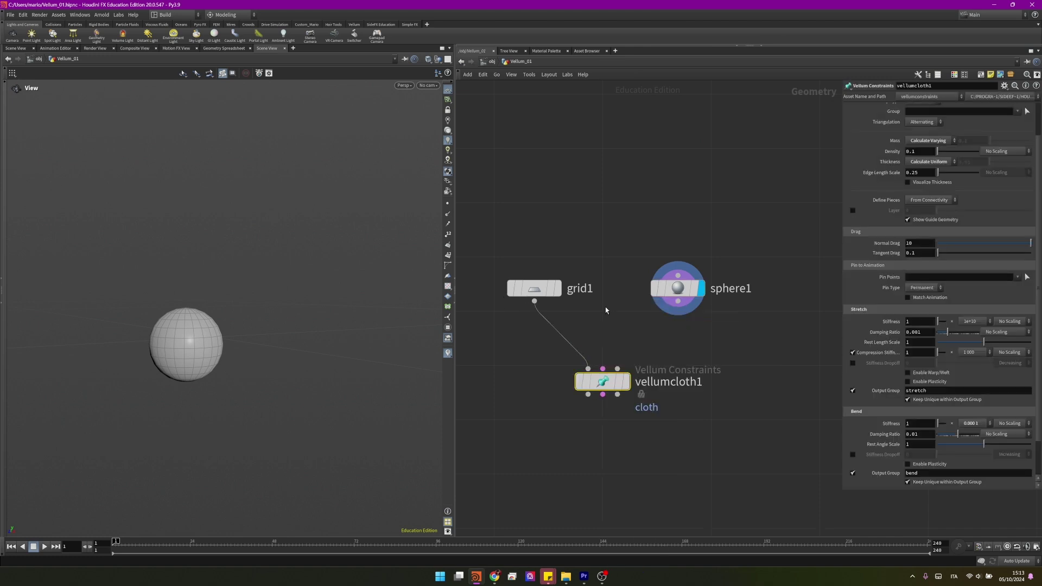
mouse_move(620, 382)
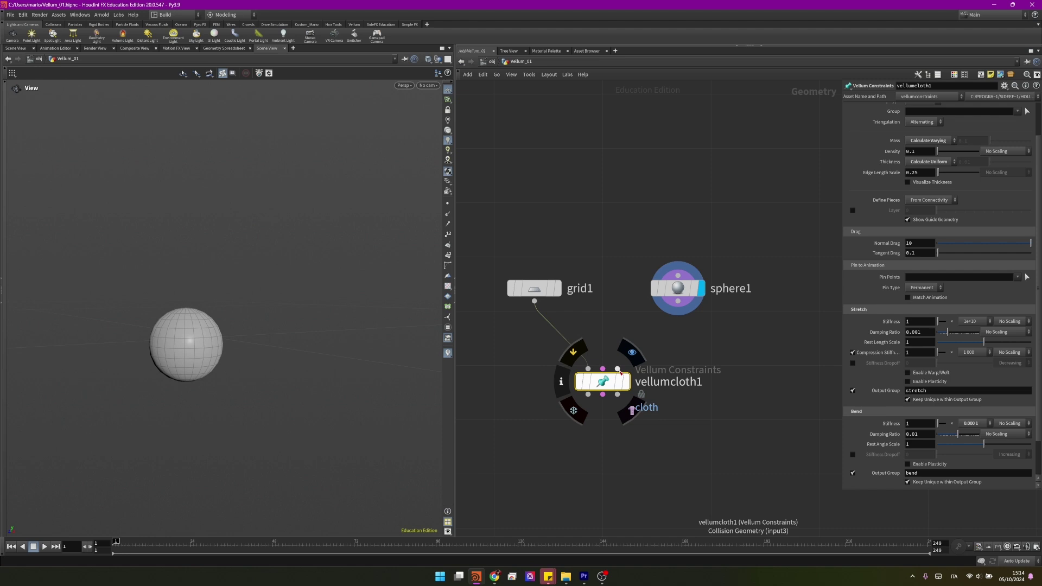
drag(617, 369, 677, 314)
key(l)
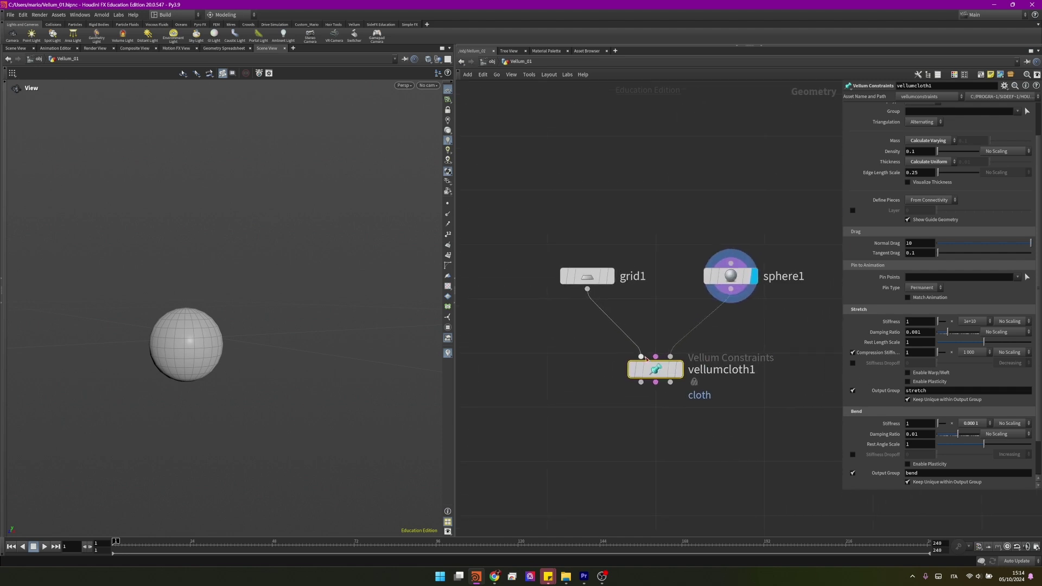
Add a Vellum Solver node and align it directly below the cloth node.
key(Tab)
text(velsolv)
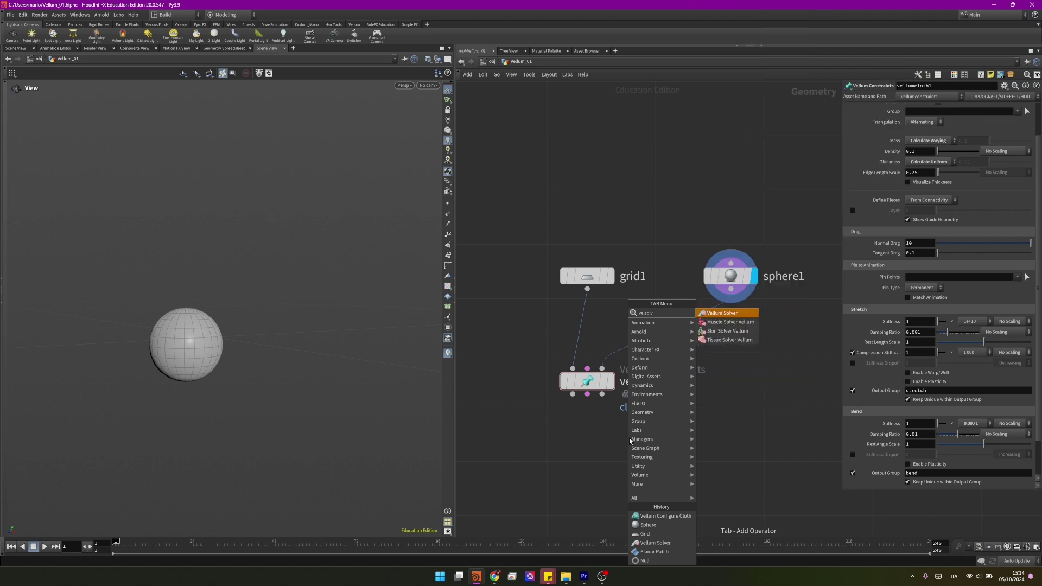
key(Return)
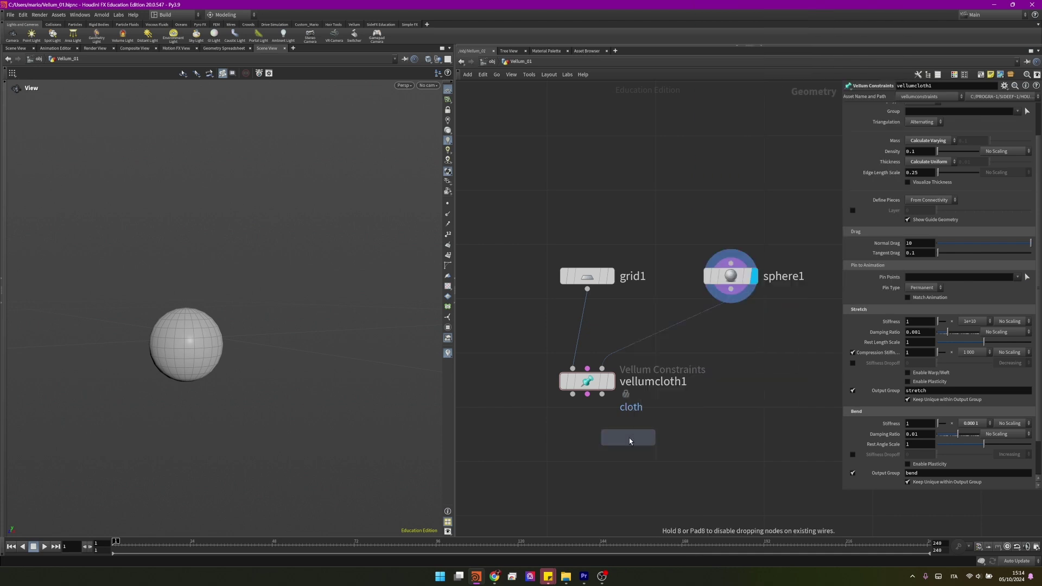
click(628, 438)
drag(514, 339, 718, 420)
middle_drag(721, 381, 743, 353)
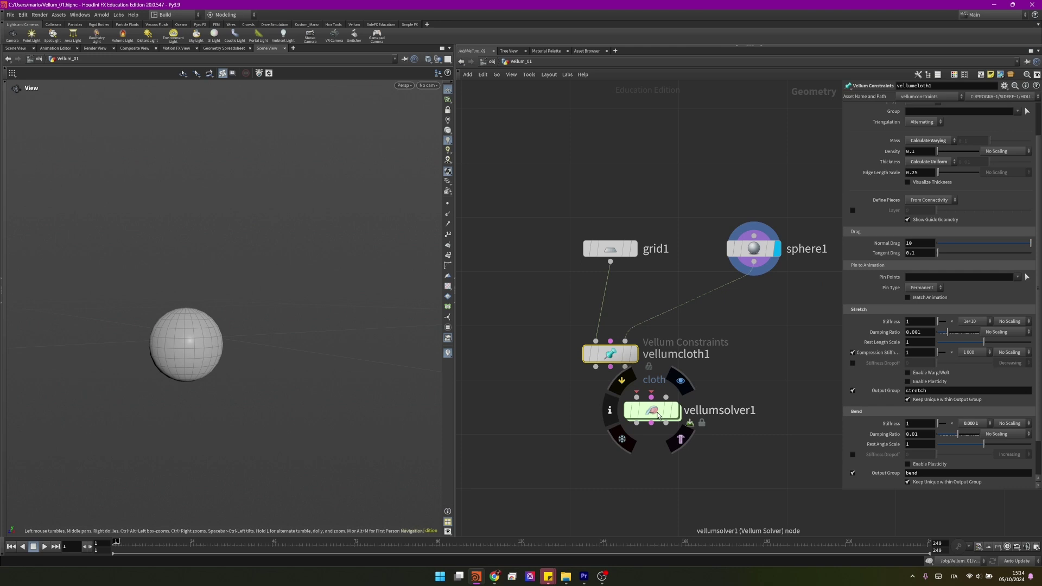
drag(651, 411, 610, 434)
Connect all three cloth node outputs to the matching Vellum Solver inputs and display the solver's result.
mouse_move(613, 426)
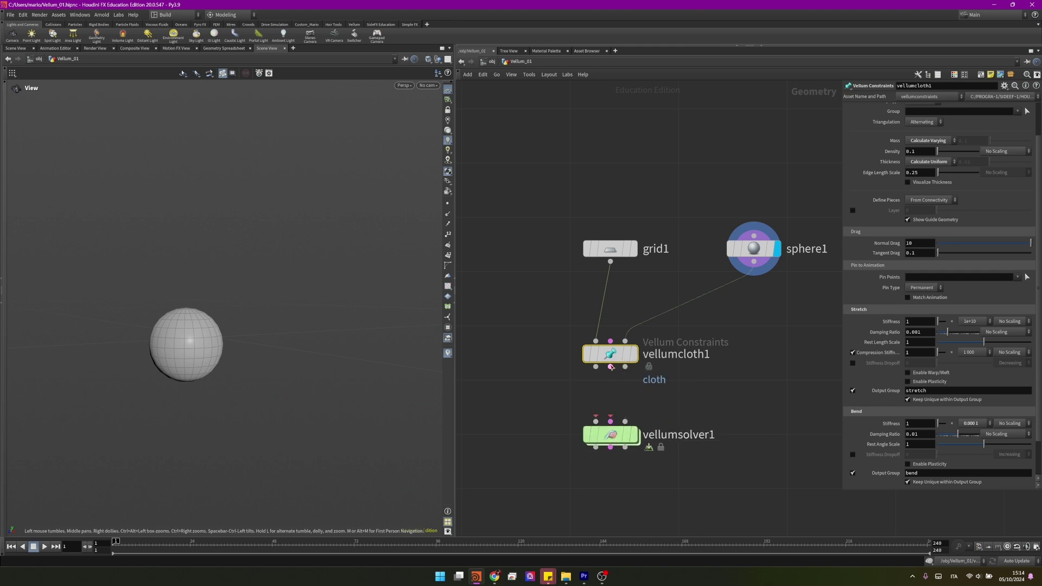
drag(610, 421, 611, 367)
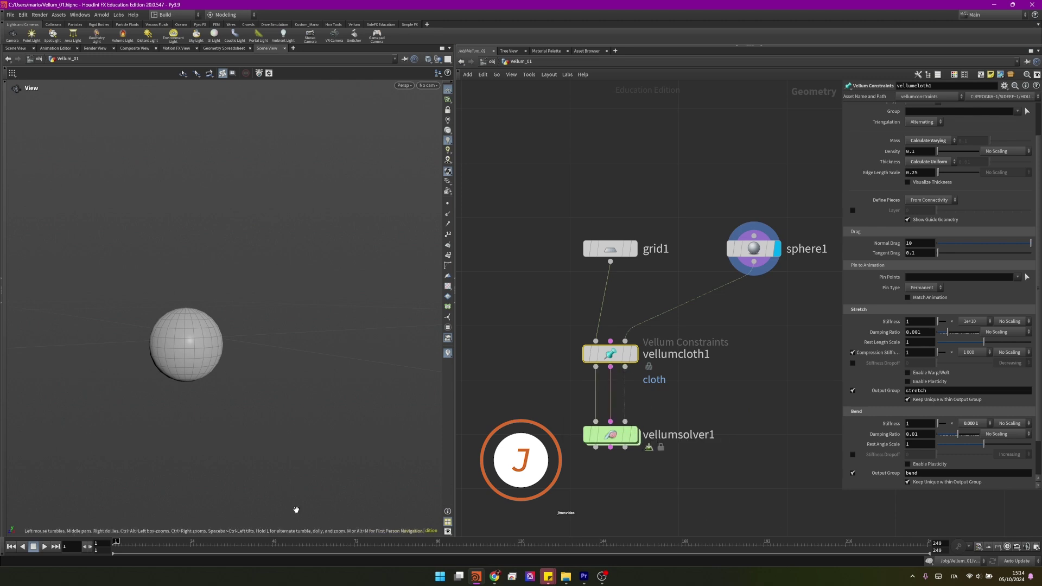
mouse_move(635, 441)
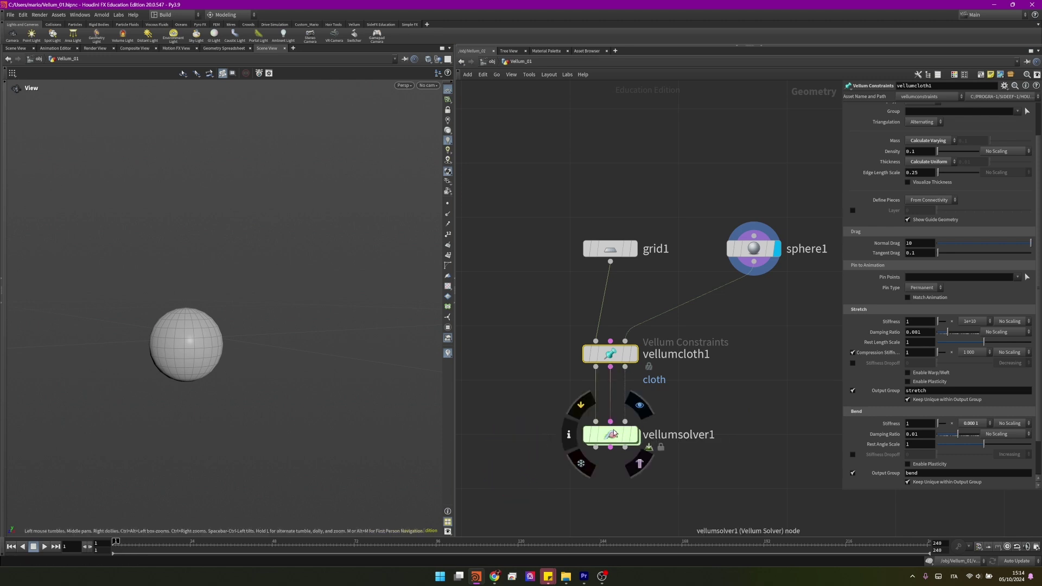
click(639, 405)
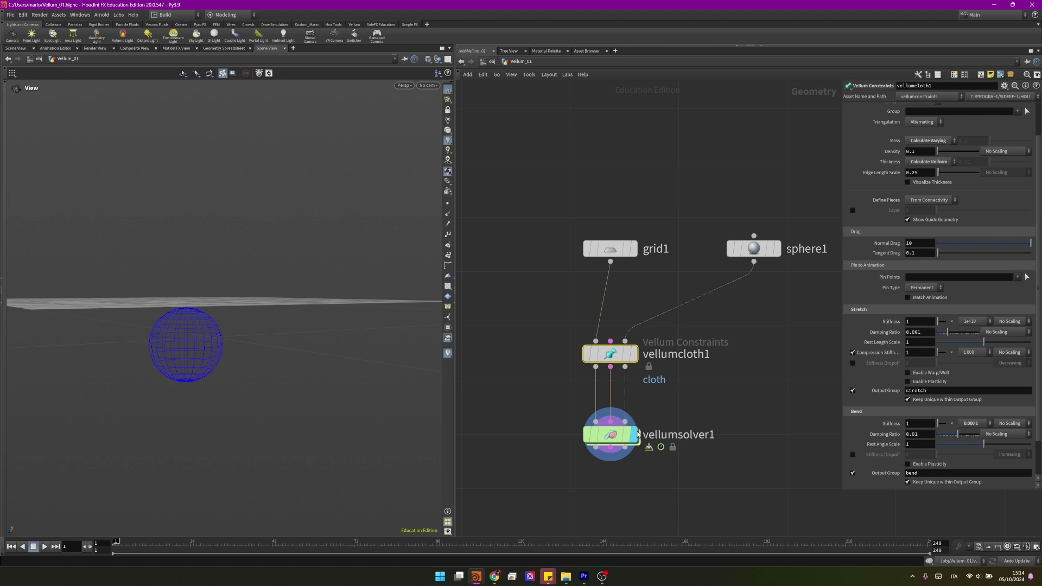
Play the cloth simulation, pause it, and examine the draped mesh up close from several angles.
drag(174, 265, 129, 388)
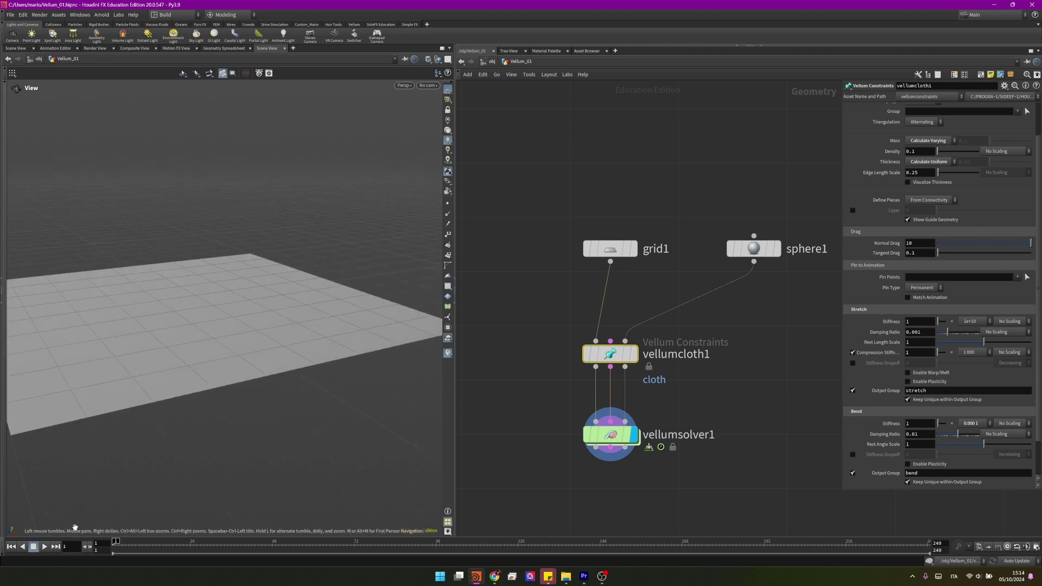
click(44, 547)
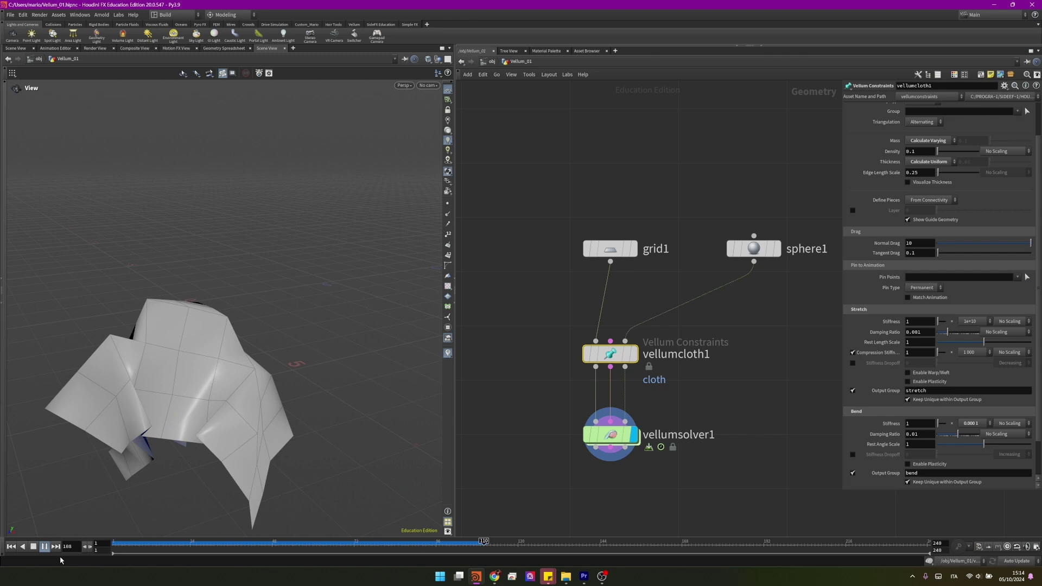
click(45, 547)
alt+drag(180, 328, 272, 341)
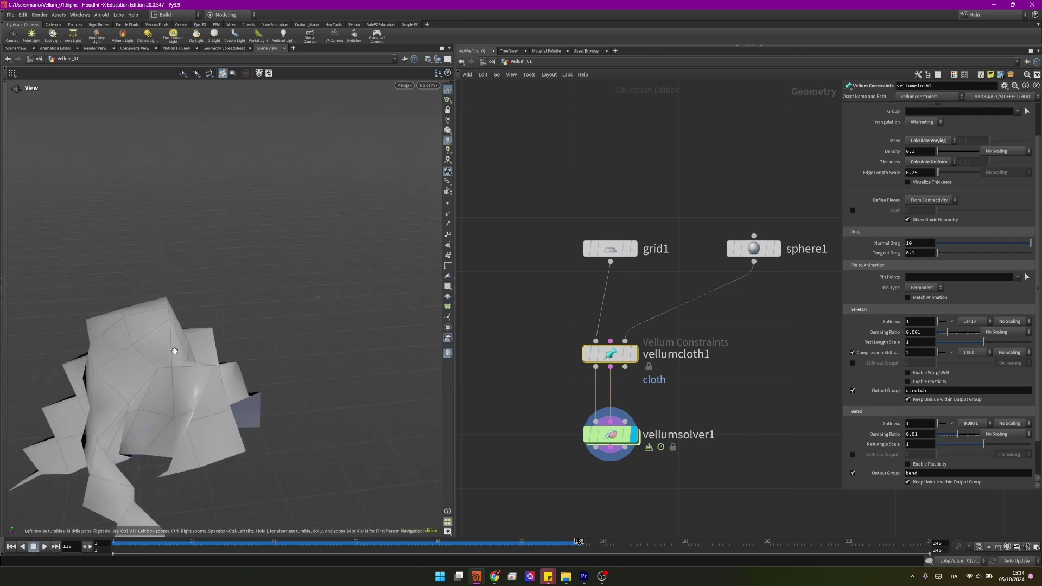
alt+drag(175, 351, 201, 332)
right_drag(130, 313, 360, 307)
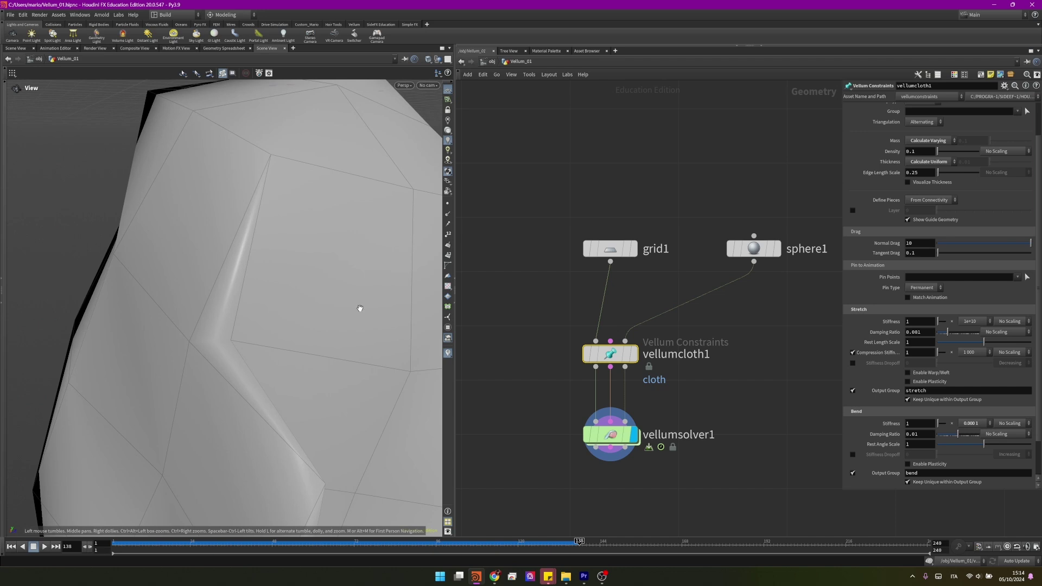
drag(360, 307, 304, 336)
scroll(602, 325, down, 2)
scroll(602, 325, up, 2)
Move the grid node away from the cloth node and insert a Remesh node on the wire between them.
drag(651, 298, 567, 227)
key(Tab)
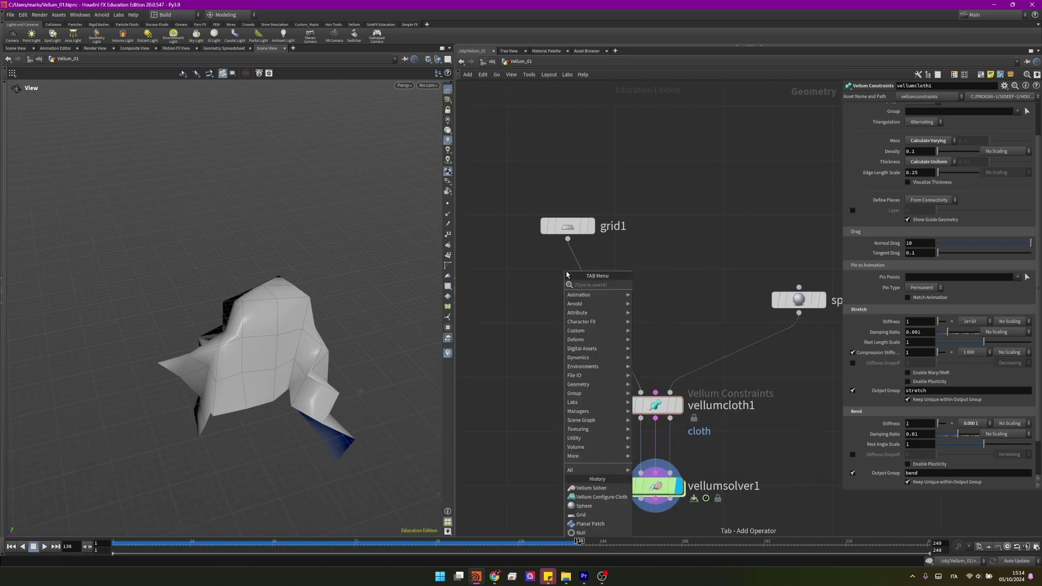
text(re)
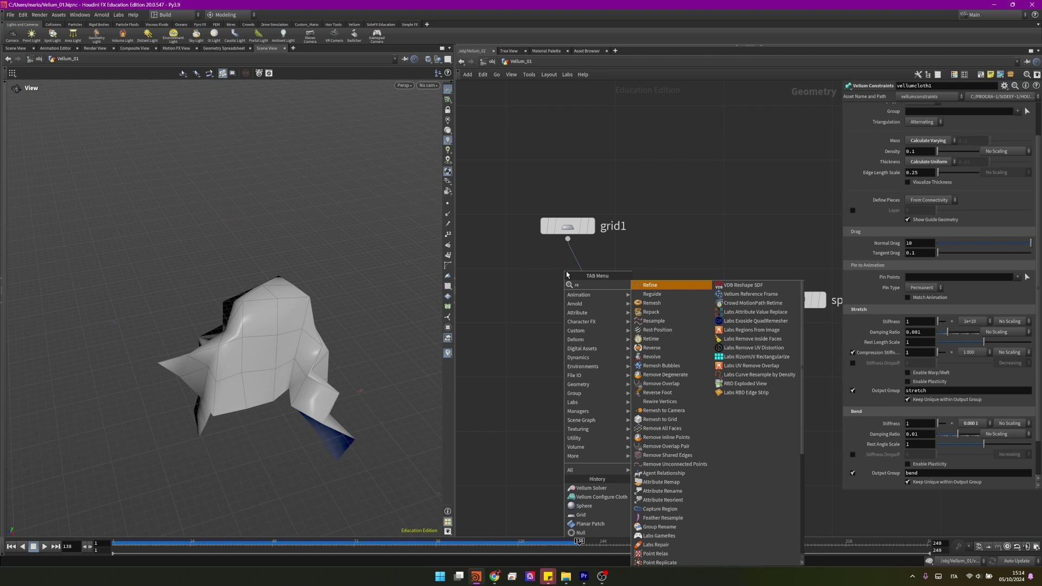
text(mesh)
key(Return)
click(567, 269)
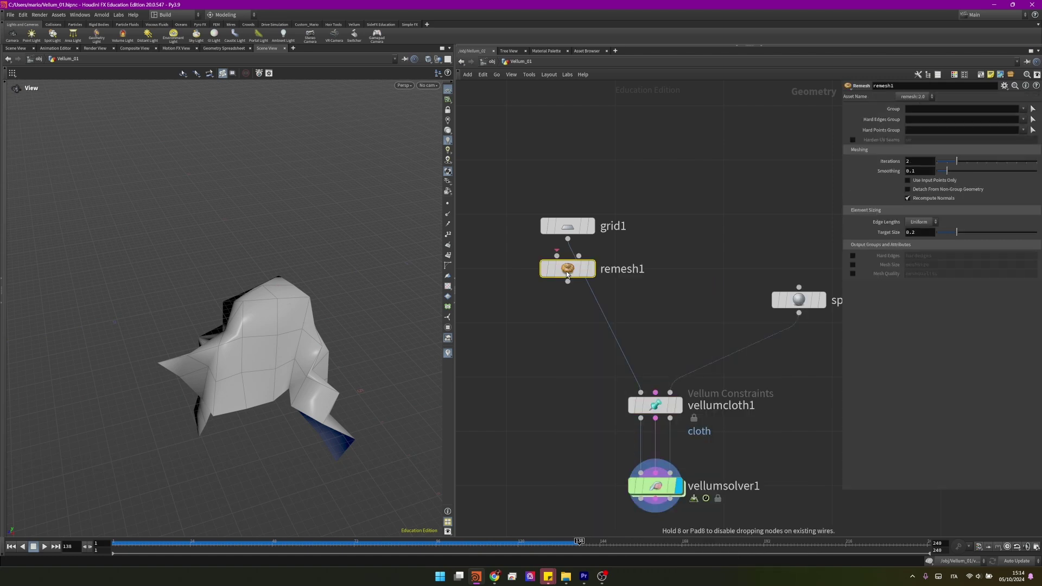
click(578, 279)
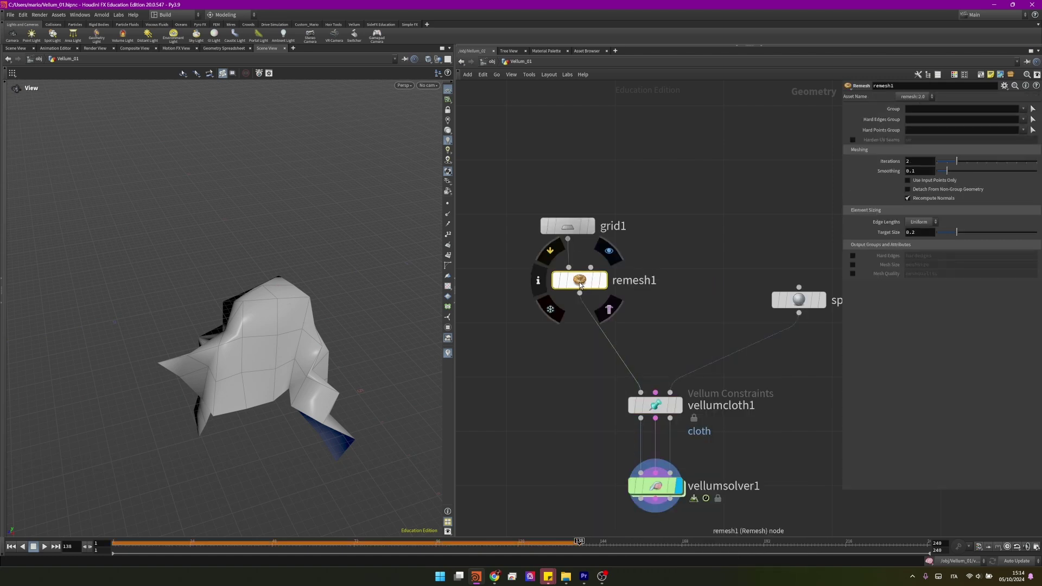
Align the Remesh node under the grid node and replay the cloth simulation from the first frame to examine the remeshed drape.
drag(580, 285, 568, 288)
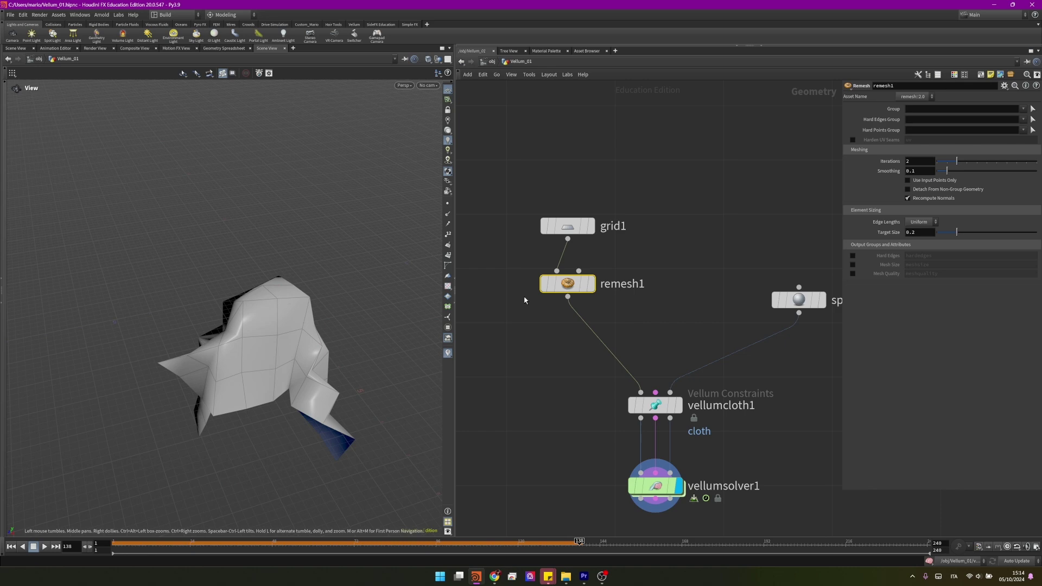
click(11, 547)
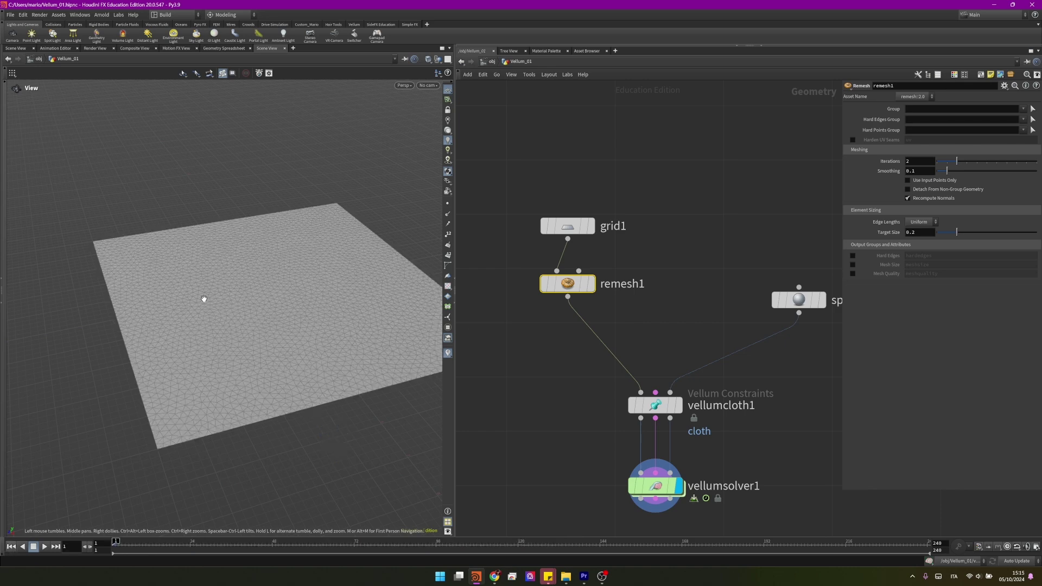
key(h)
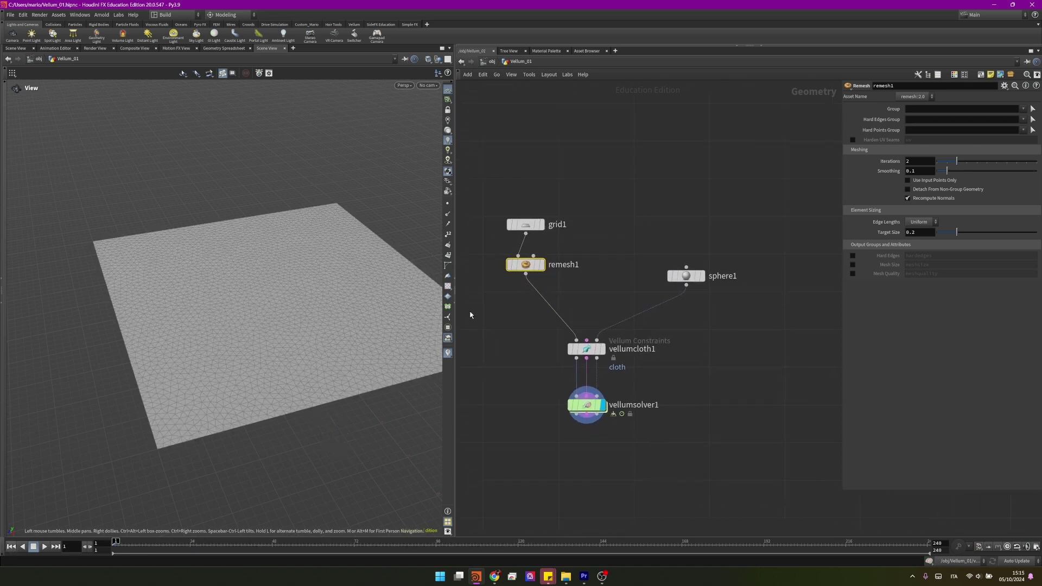
click(44, 546)
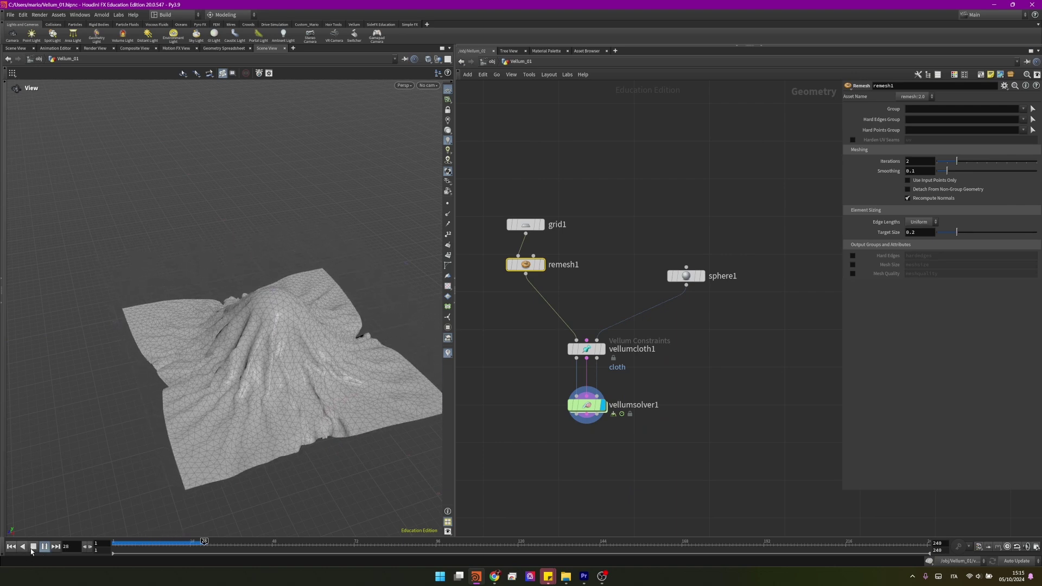
drag(224, 420, 380, 358)
scroll(537, 285, down, 1)
Delete the grid and Remesh nodes and add a Planar Patch node in their place.
middle_drag(536, 285, 600, 381)
scroll(600, 381, up, 3)
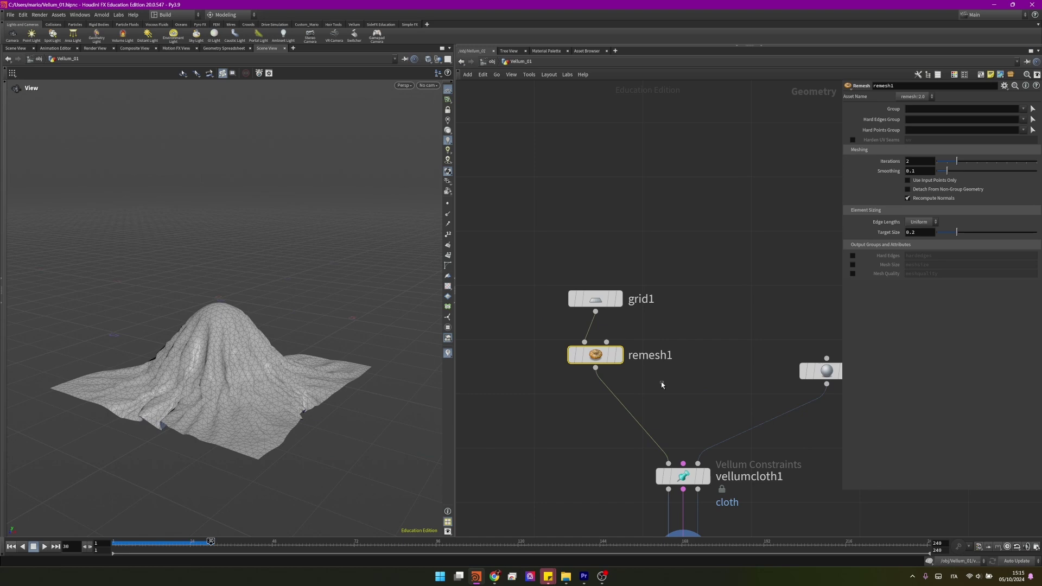
drag(662, 384, 542, 259)
key(Delete)
key(Tab)
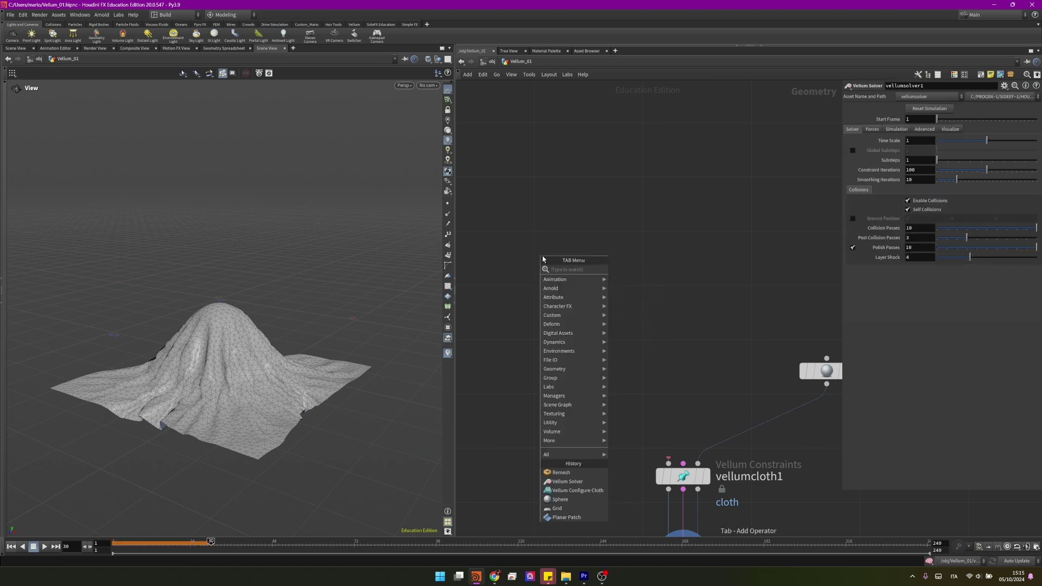
text(planarpa)
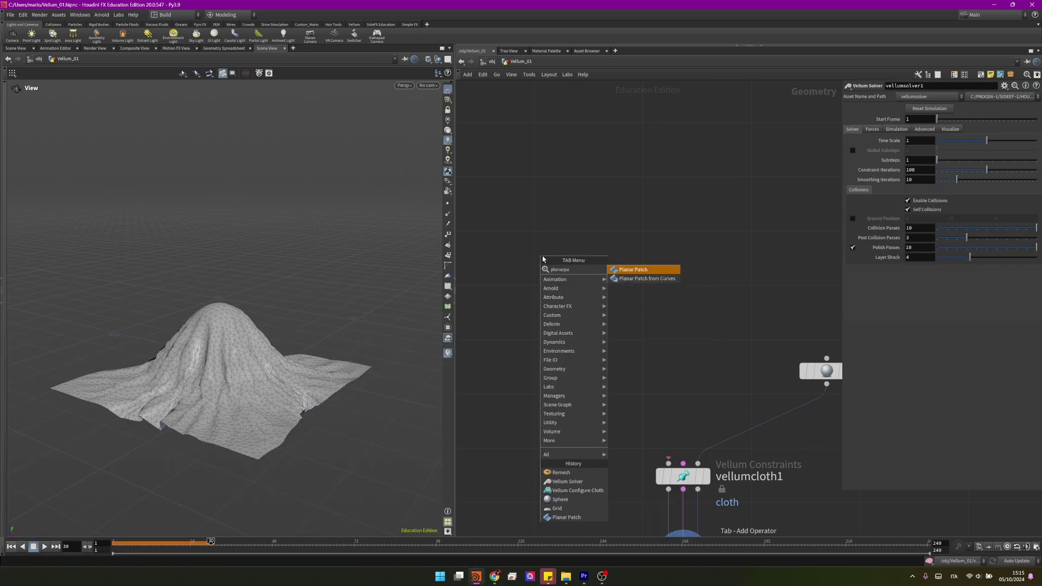
key(Return)
click(541, 256)
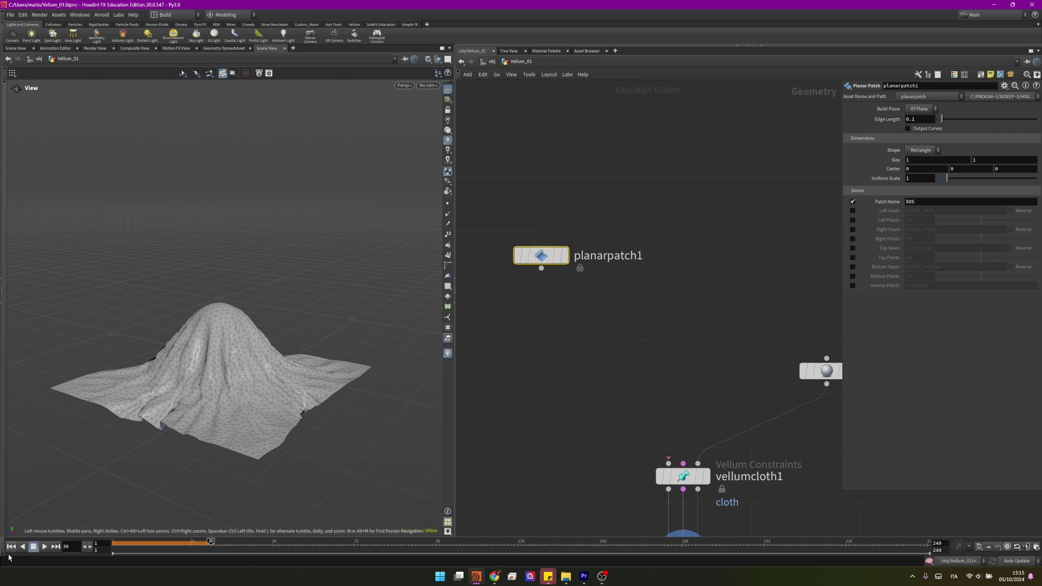
Return to the first frame, show the Planar Patch as a template, and set its build plane to ZX Plane.
click(11, 546)
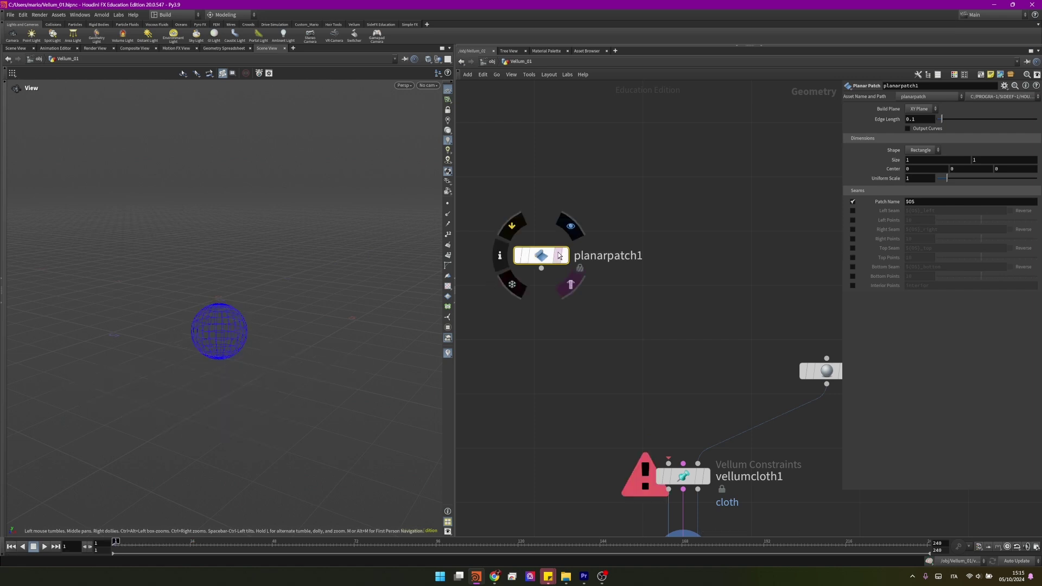
click(558, 255)
scroll(365, 281, up, 3)
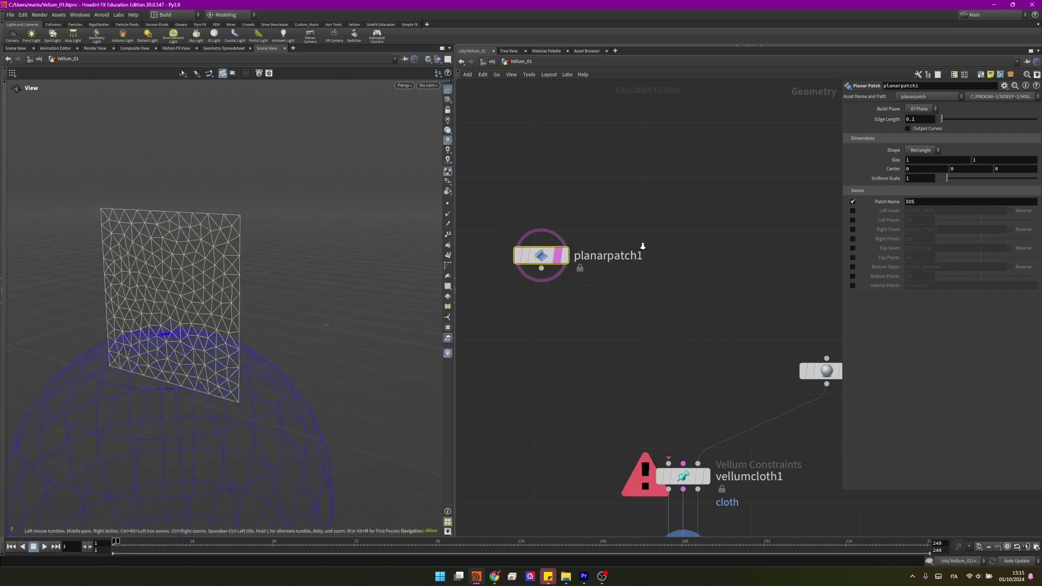
scroll(186, 324, down, 6)
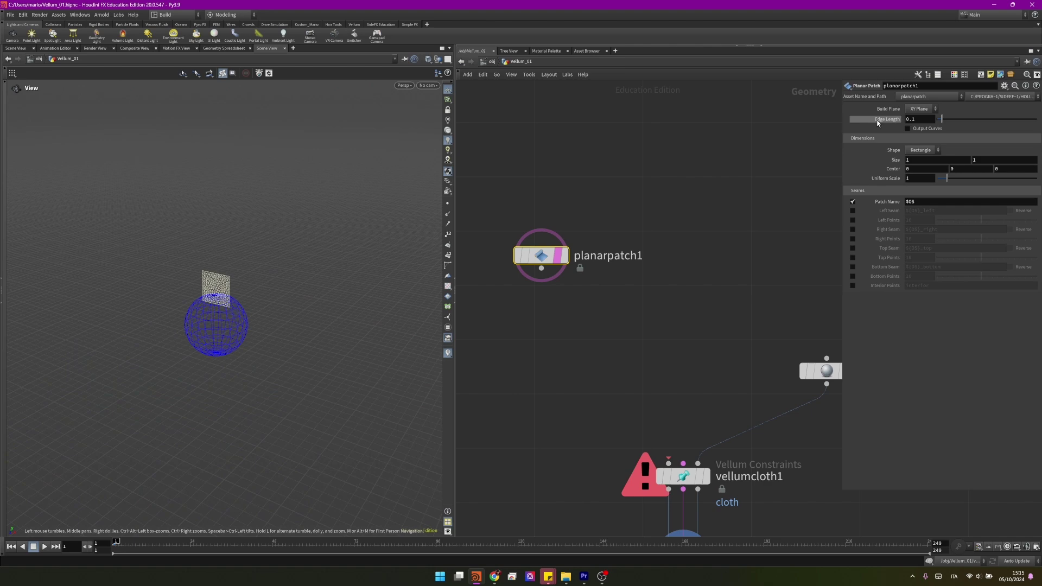
click(921, 109)
click(919, 136)
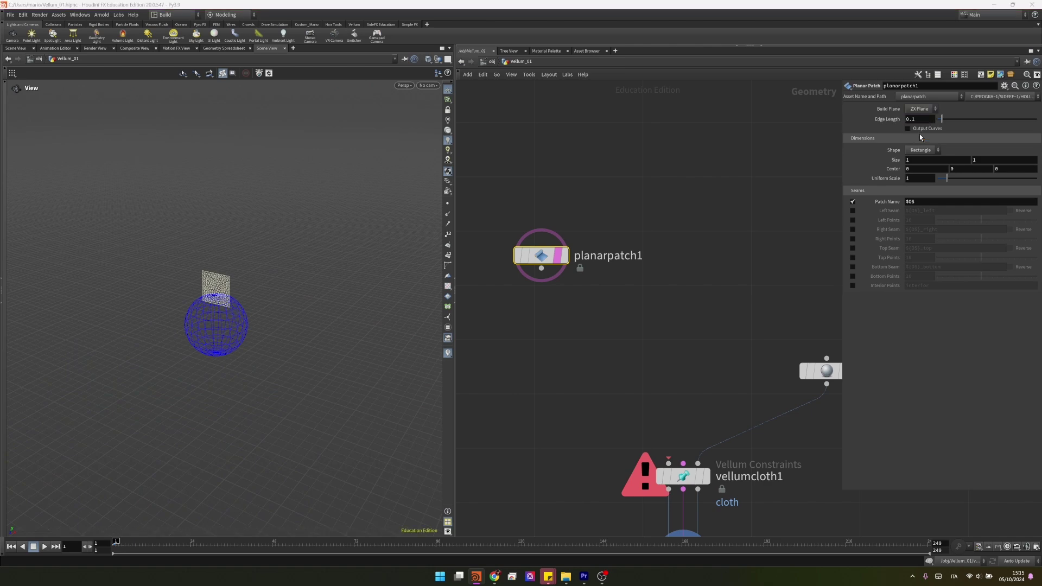
Set the Planar Patch's uniform scale to 10 and its edge length to 0.2.
click(928, 178)
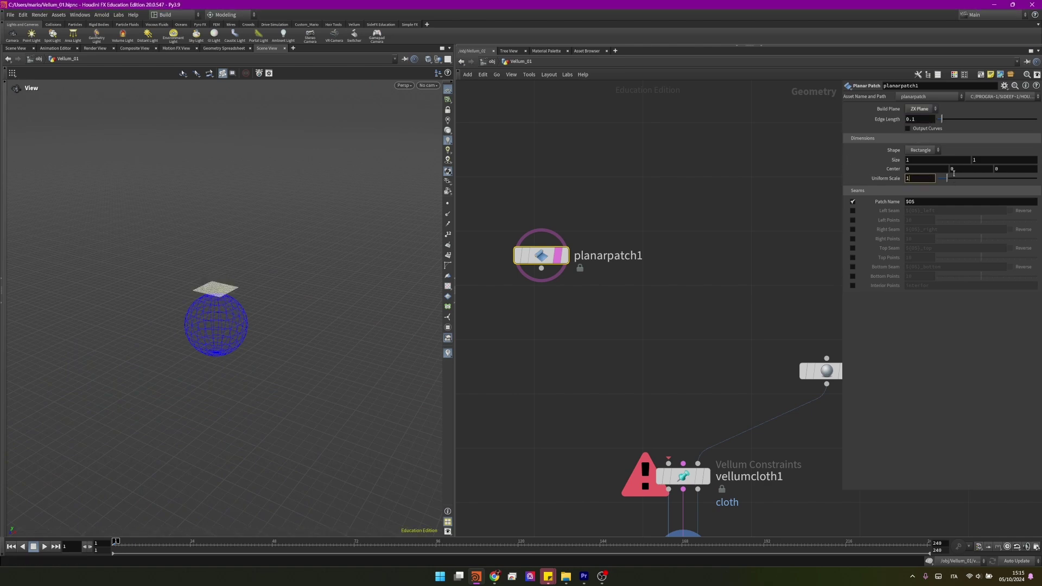
text(0)
key(Return)
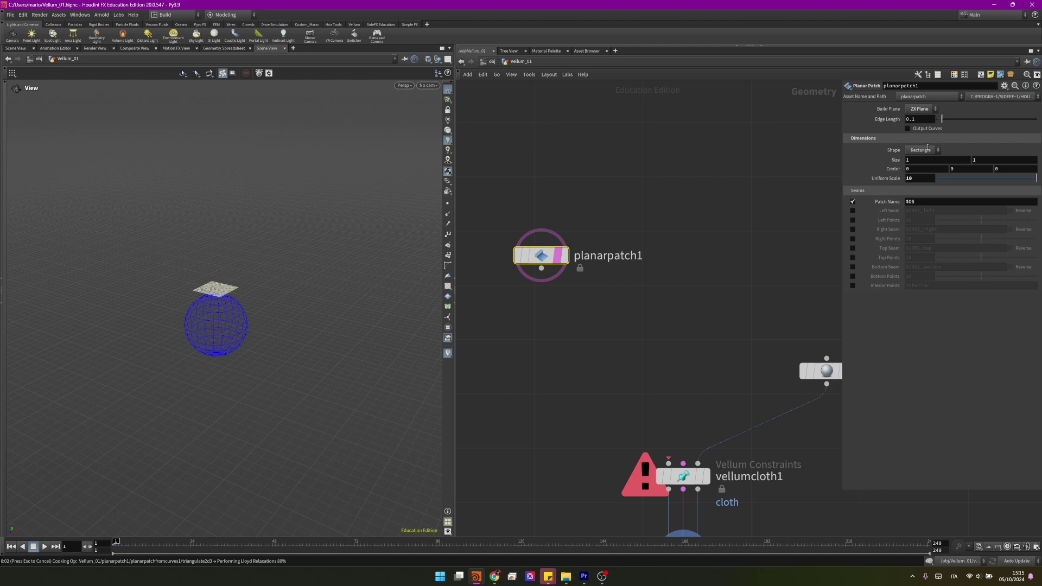
click(927, 120)
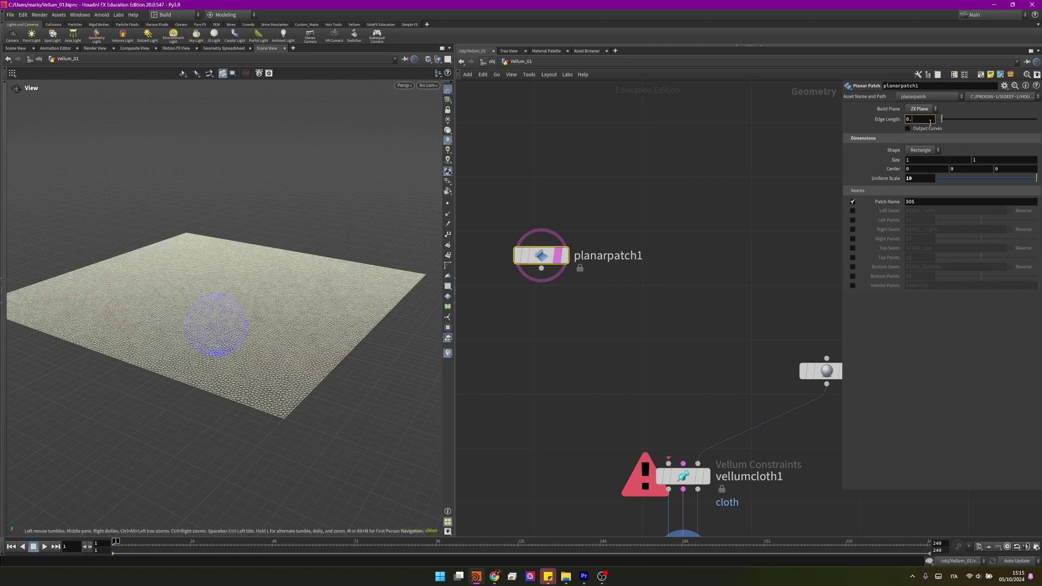
key(Return)
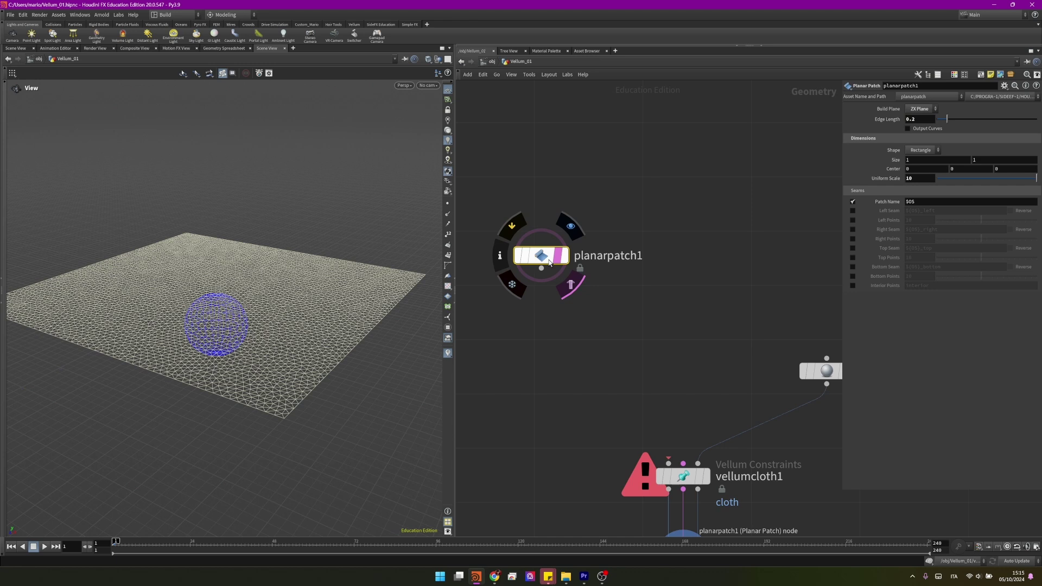
Connect the Planar Patch to the cloth node's first input and play the simulation briefly.
drag(540, 269, 668, 463)
key(h)
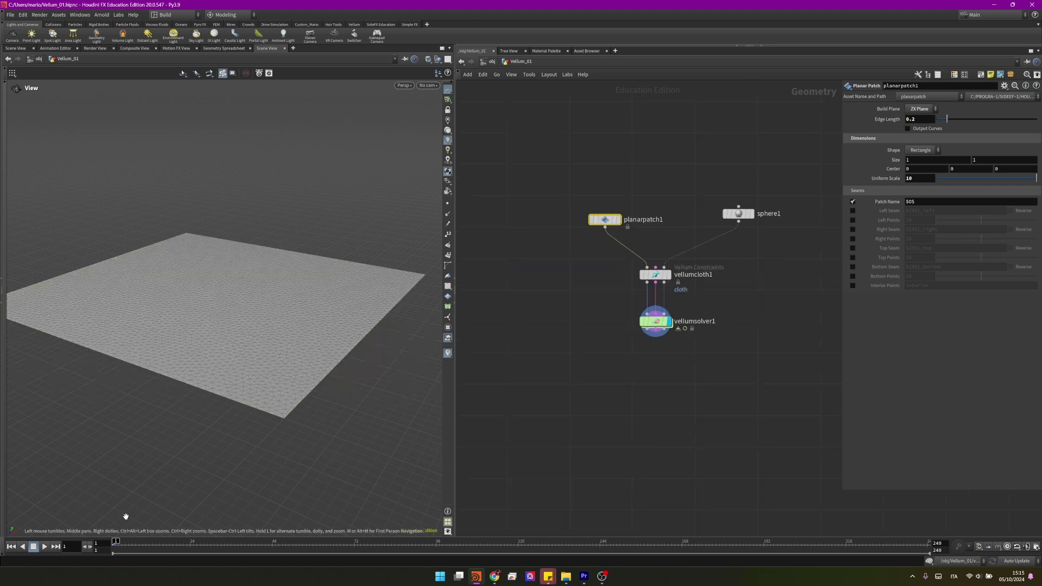
click(44, 546)
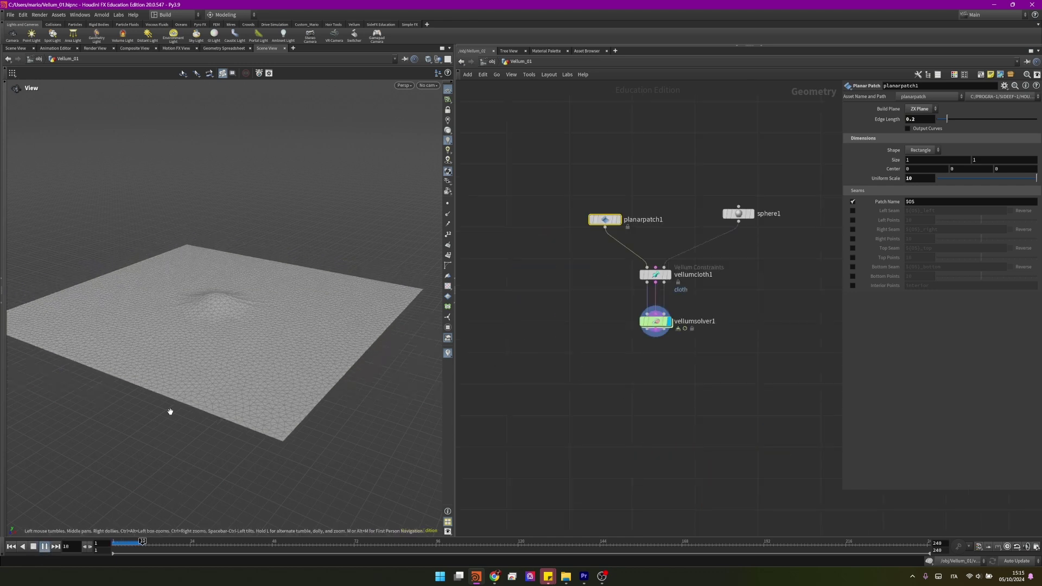
click(33, 546)
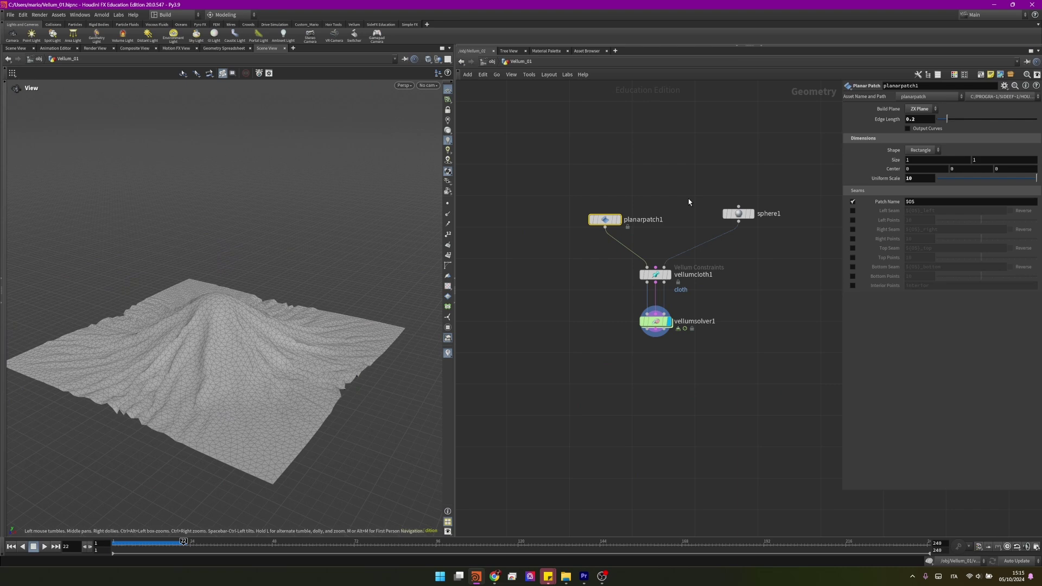
Tidy the network by moving the Planar Patch node level with the sphere node.
scroll(706, 202, up, 3)
drag(530, 233, 522, 206)
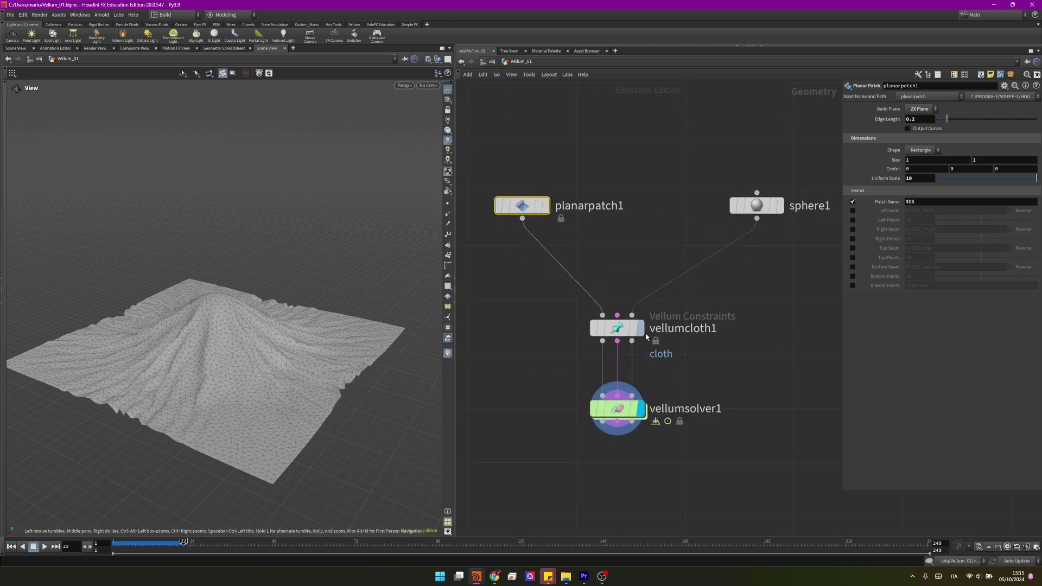
scroll(642, 365, down, 2)
scroll(642, 398, up, 2)
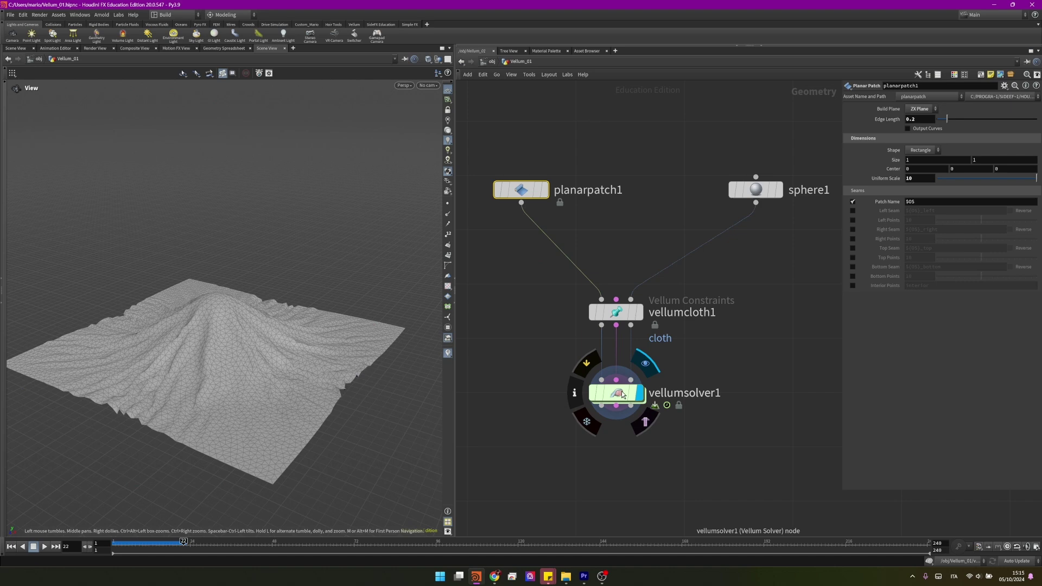
Look at the Vellum Solver's time scale, and set its Y gravity to 3 in the forces settings.
click(624, 392)
click(917, 141)
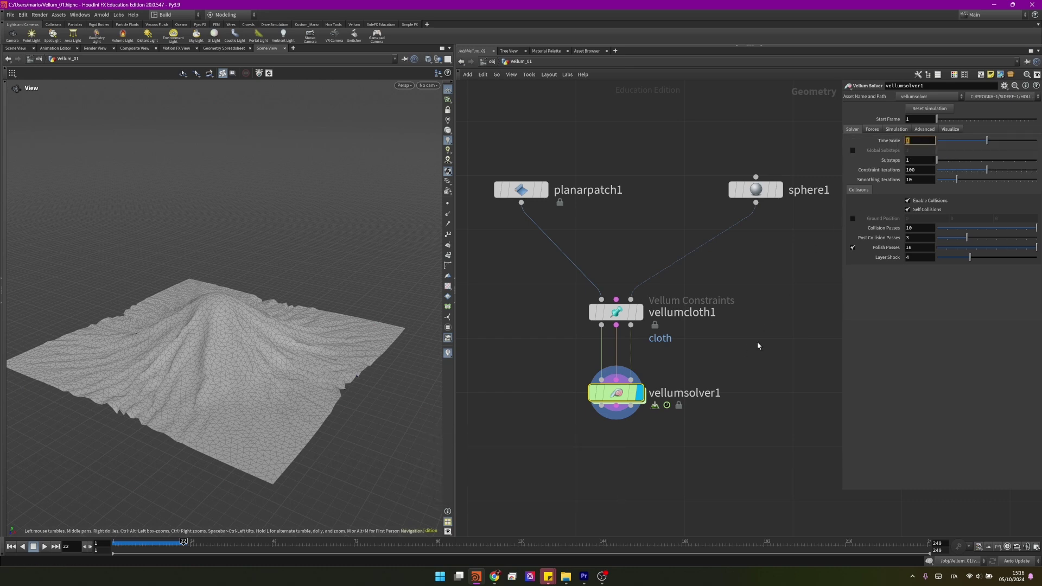
drag(707, 419, 857, 445)
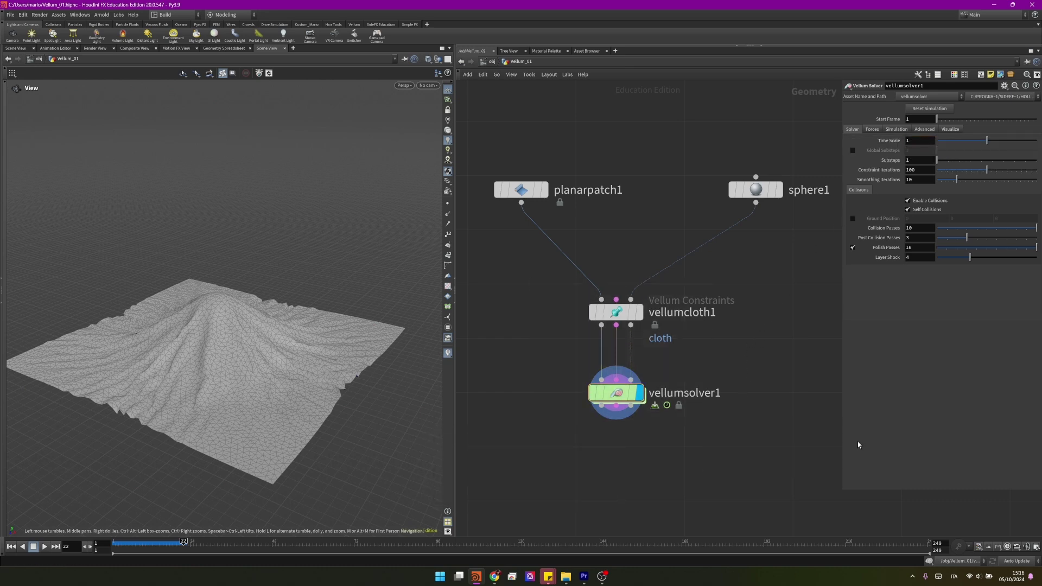
double_click(918, 143)
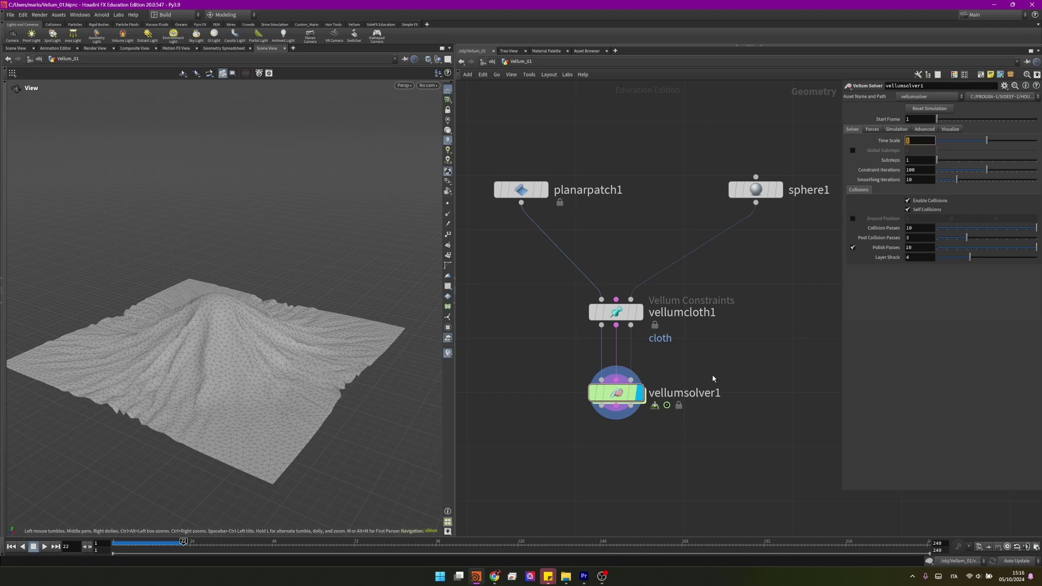
click(871, 129)
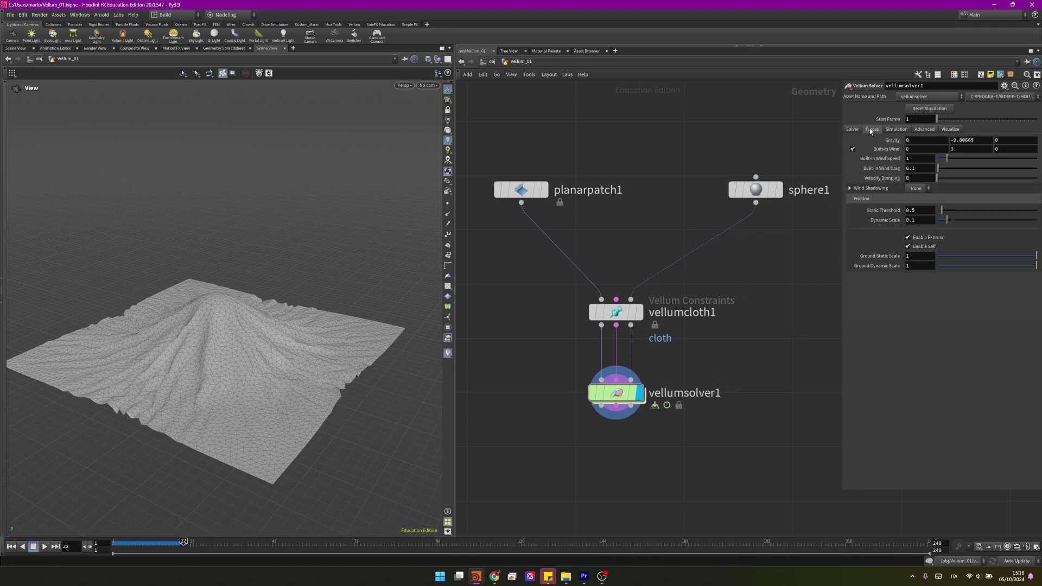
click(991, 141)
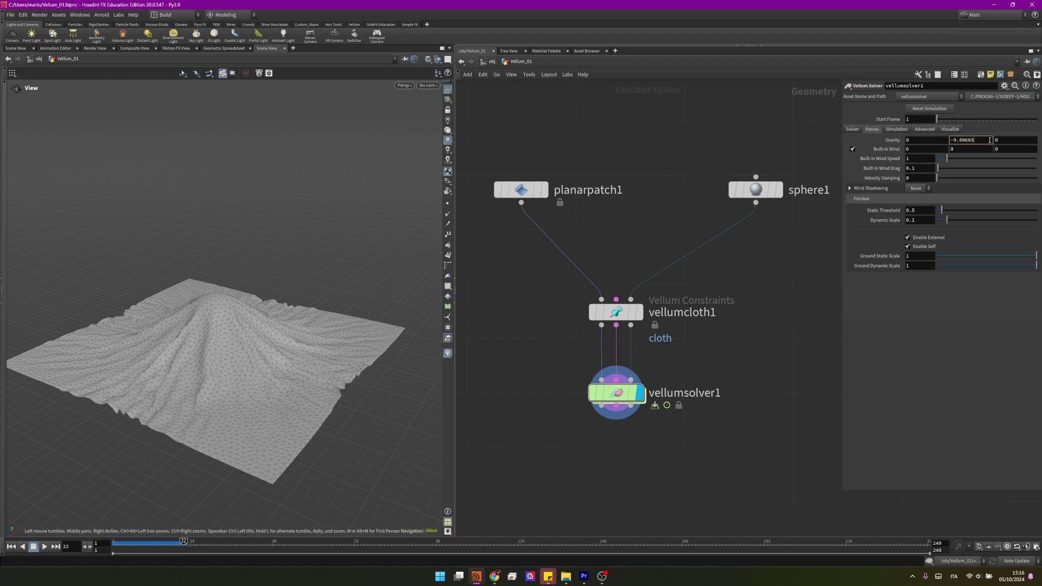
text(3)
key(Return)
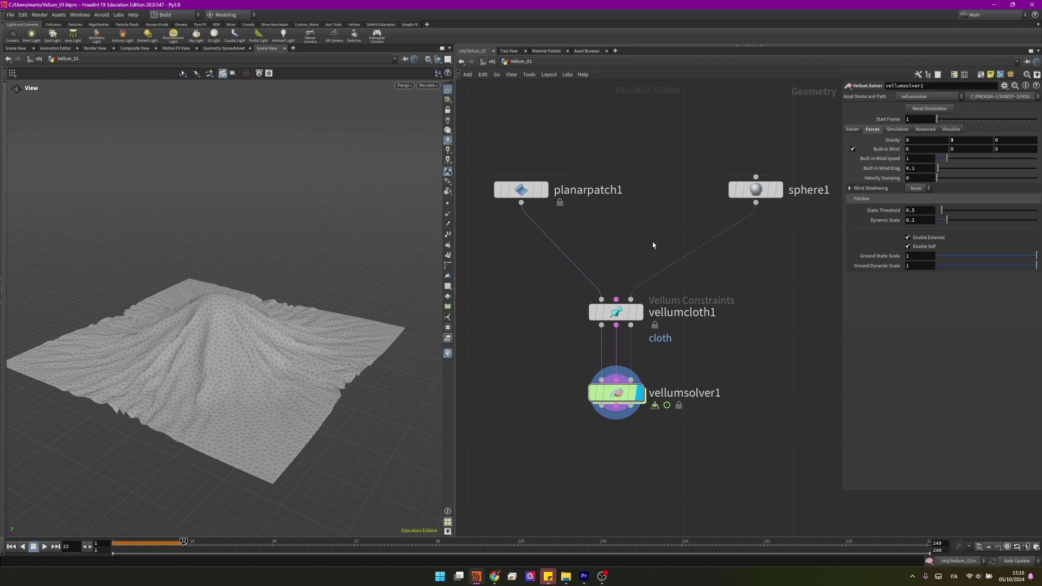
Play the simulation briefly from the first frame, rewind it, and restore the solver's default gravity.
click(11, 547)
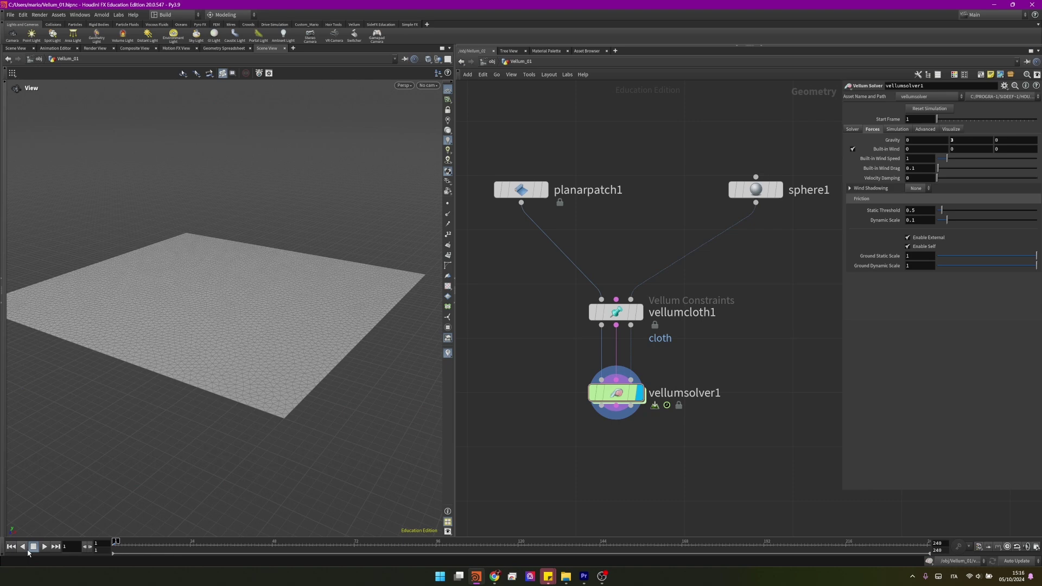
click(44, 547)
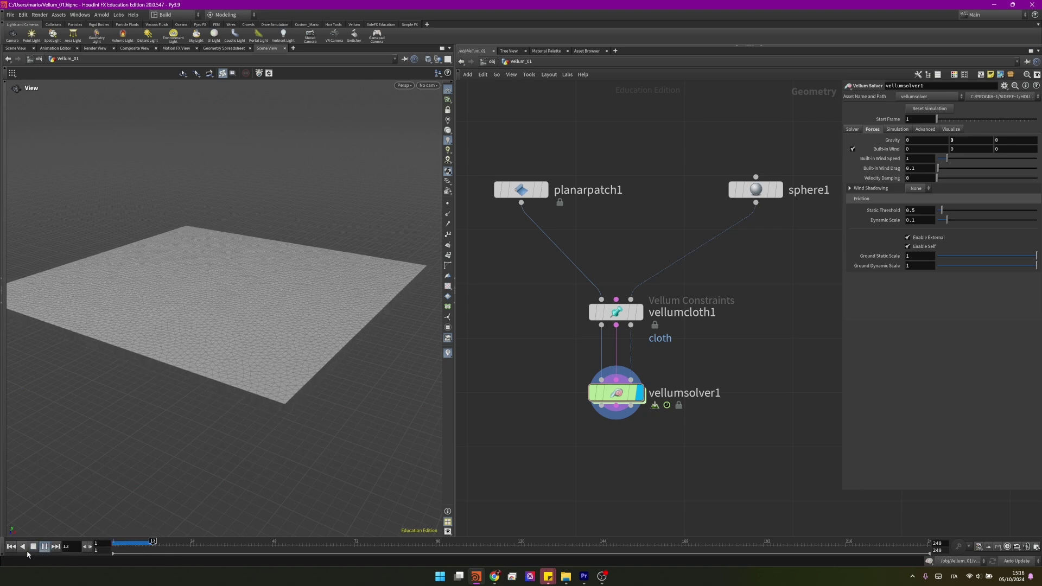
click(33, 547)
click(11, 546)
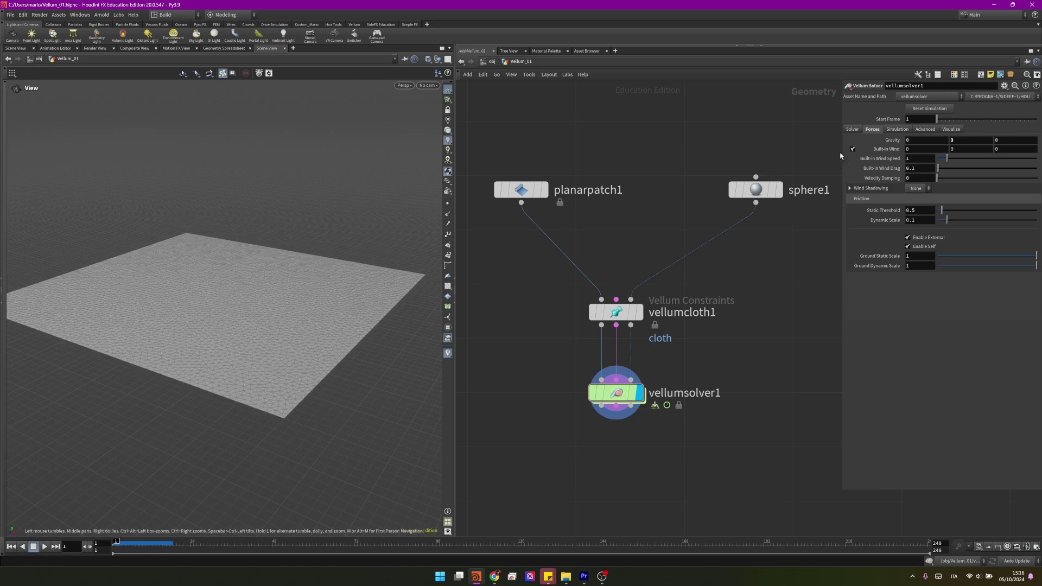
ctrl+middle_click(894, 146)
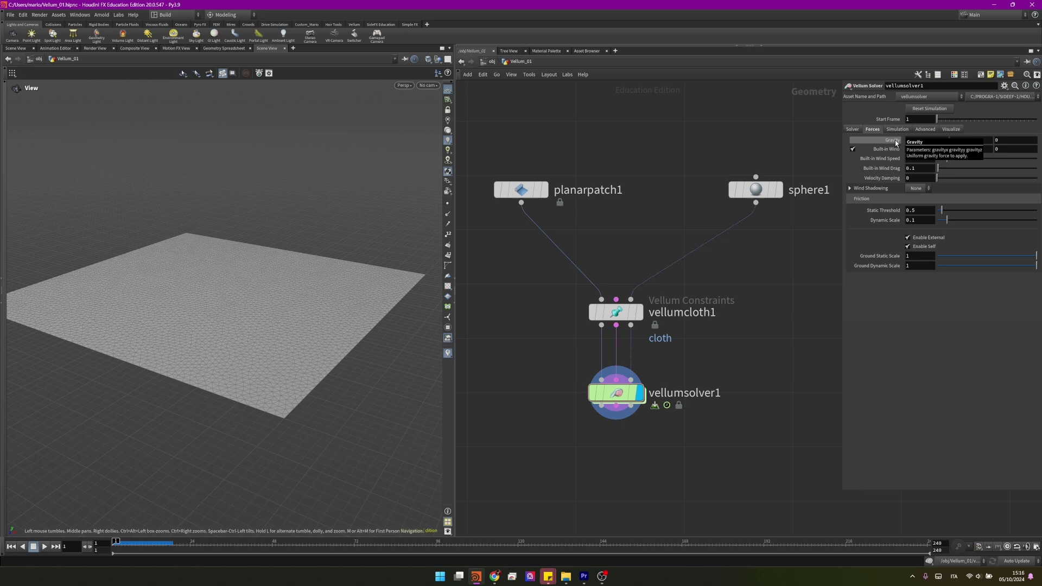
Look inside the Vellum Solver's forces network, return to the Vellum_01 level, and check the solver's simulation settings.
scroll(540, 381, down, 3)
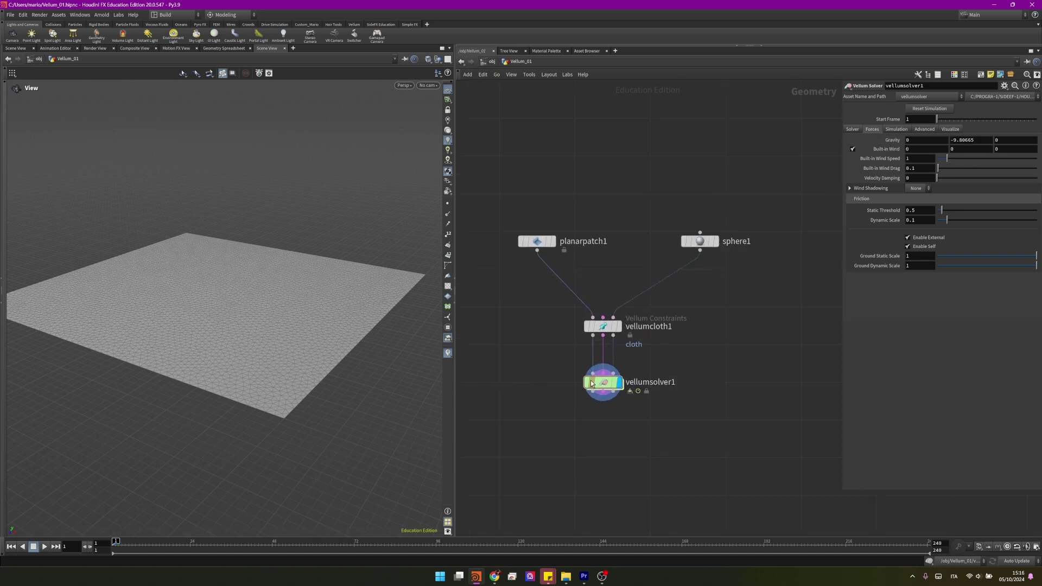
scroll(589, 382, up, 3)
double_click(609, 417)
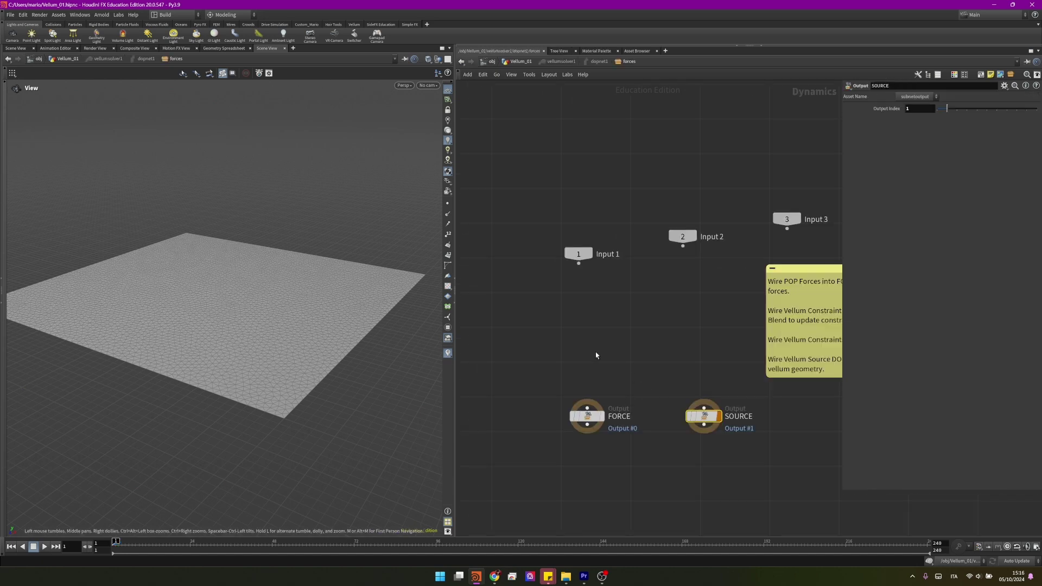
key(u)
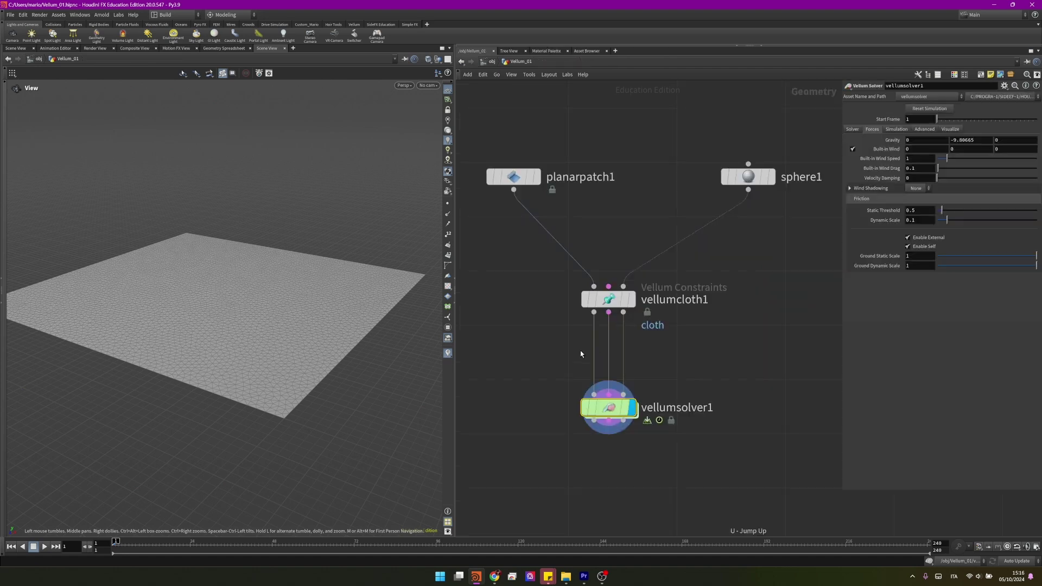
click(896, 129)
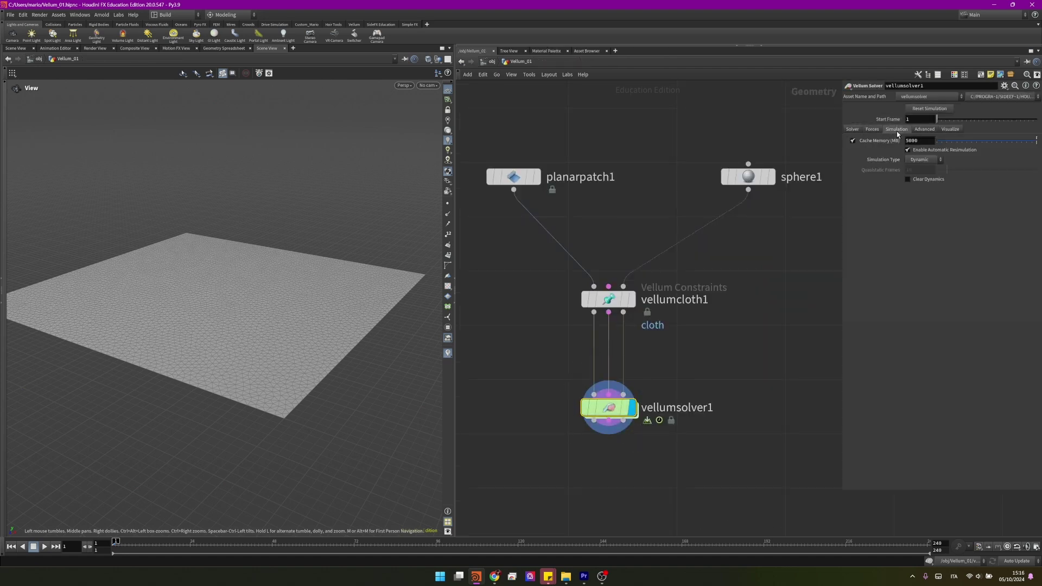
Set the Vellum Solver's built-in wind to 1 on X with a wind speed of 5.
click(875, 130)
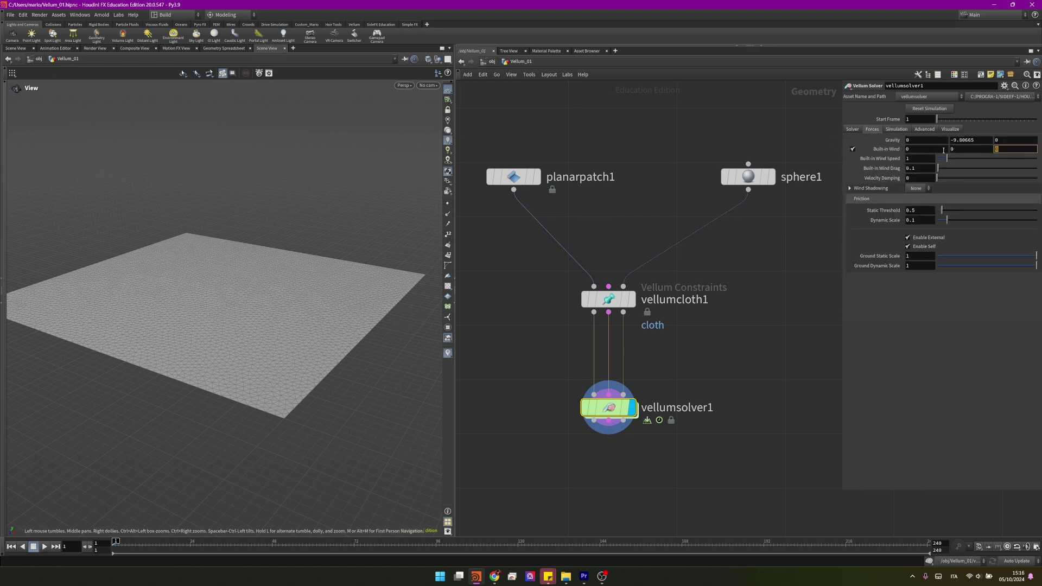
click(917, 150)
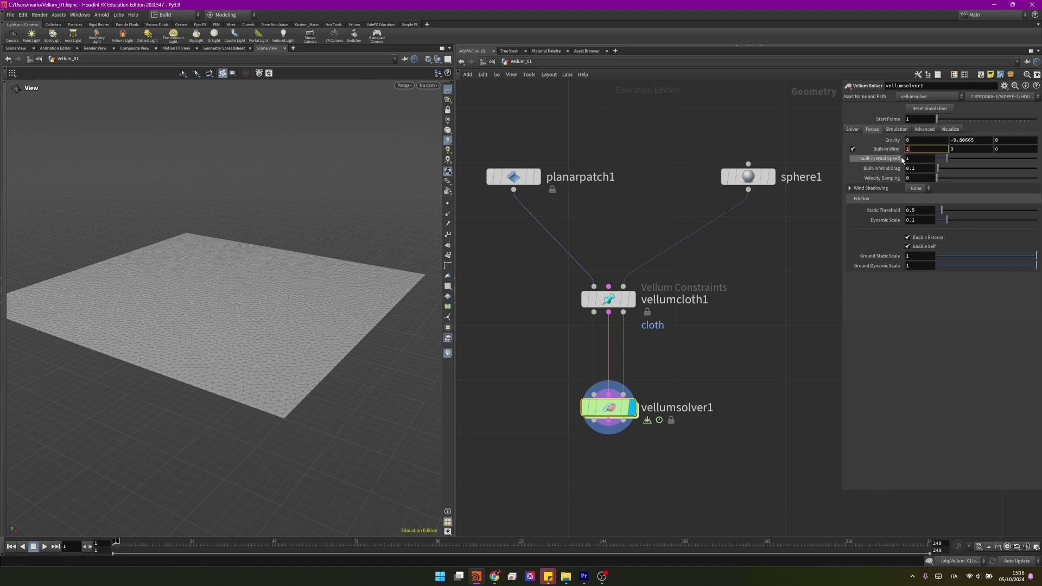
key(Return)
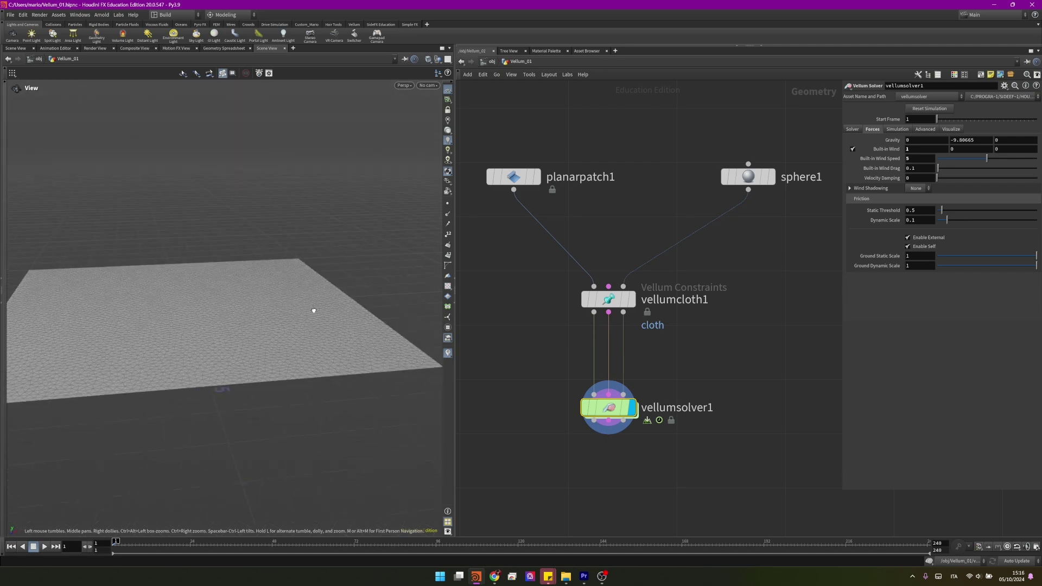
Play the wind simulation, stop it, and examine the cloth around the sphere from another angle.
drag(314, 309, 227, 344)
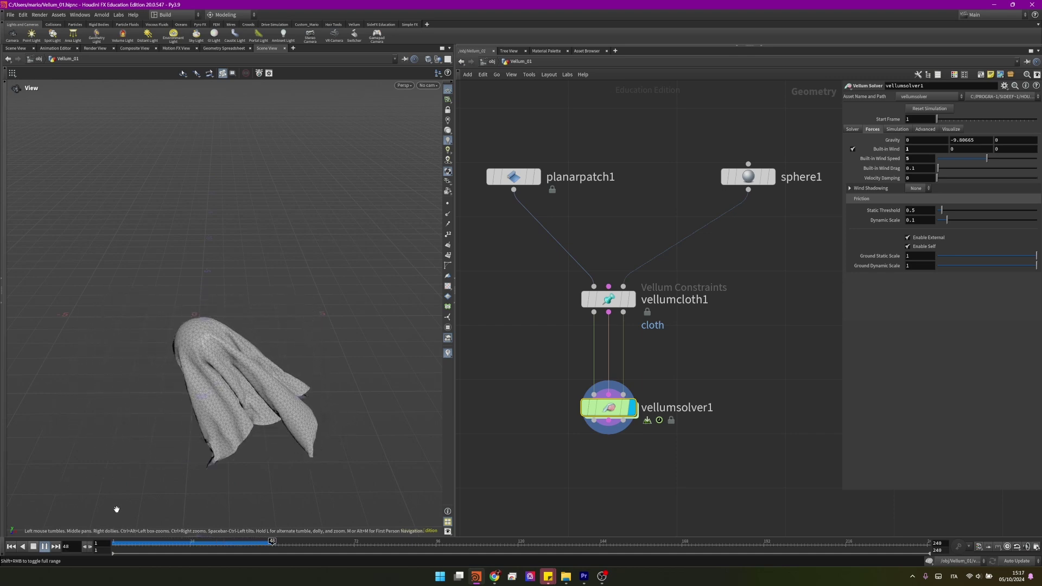
click(34, 547)
alt+drag(220, 341, 266, 360)
scroll(746, 219, down, 2)
Select the sphere node, return to the first frame, and display only the sphere.
middle_drag(746, 220, 737, 277)
scroll(701, 252, up, 2)
click(751, 246)
middle_drag(789, 342, 752, 338)
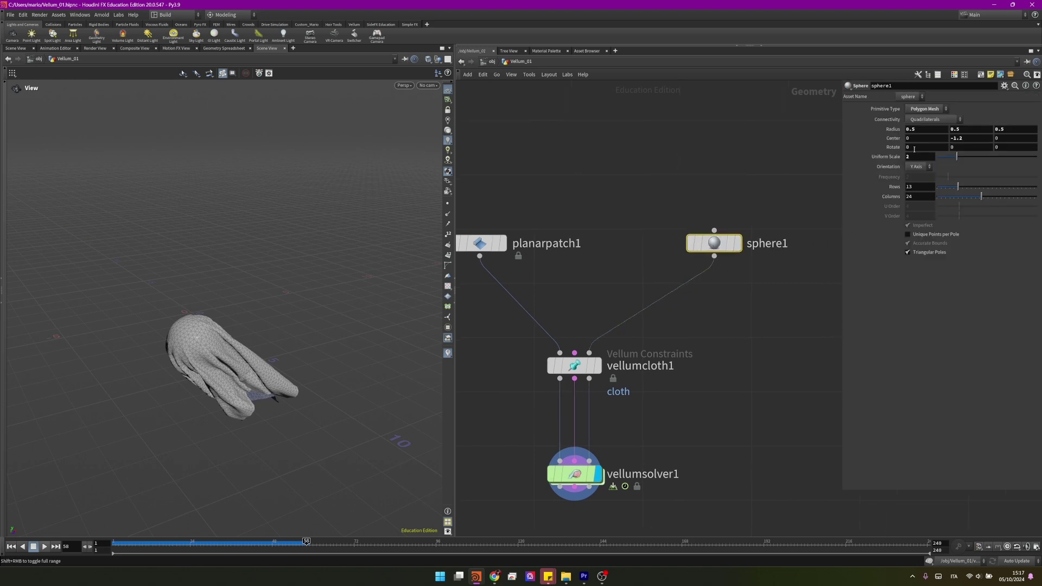
click(9, 547)
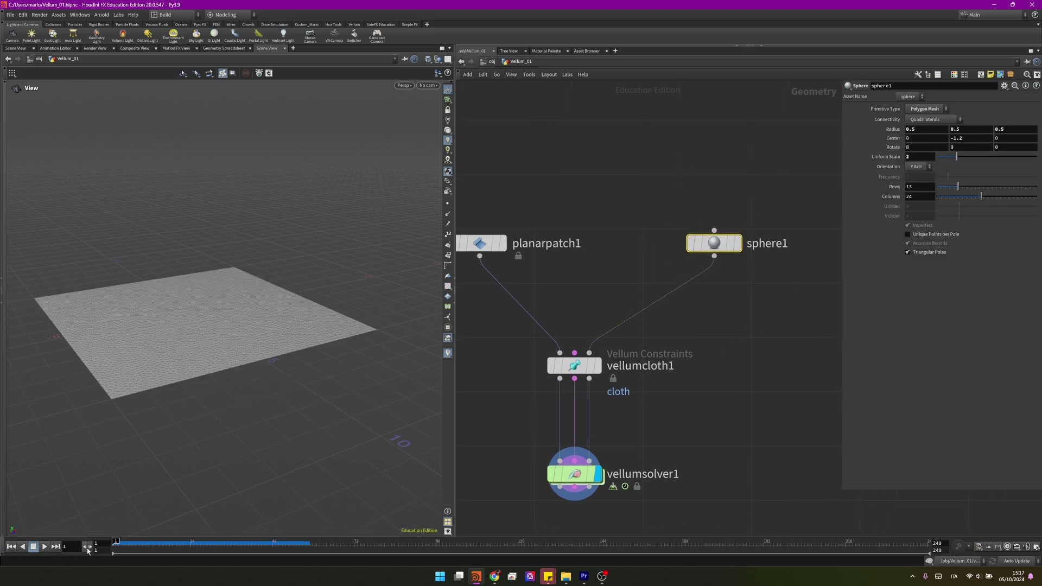
click(736, 243)
Add a Transform node and insert it between the sphere and the Vellum Cloth node.
key(Tab)
text(t)
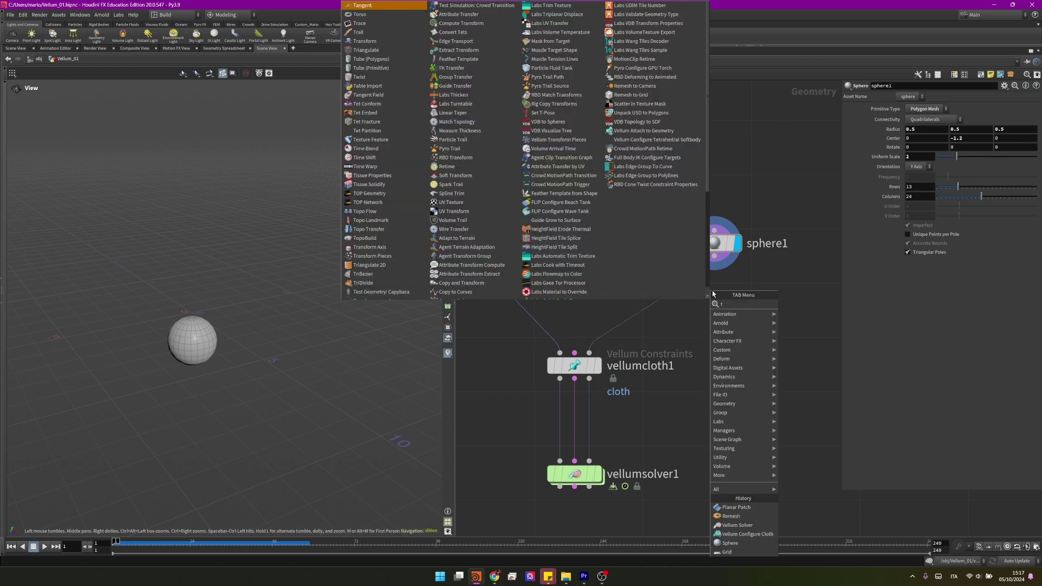
text(rans)
key(Return)
click(713, 294)
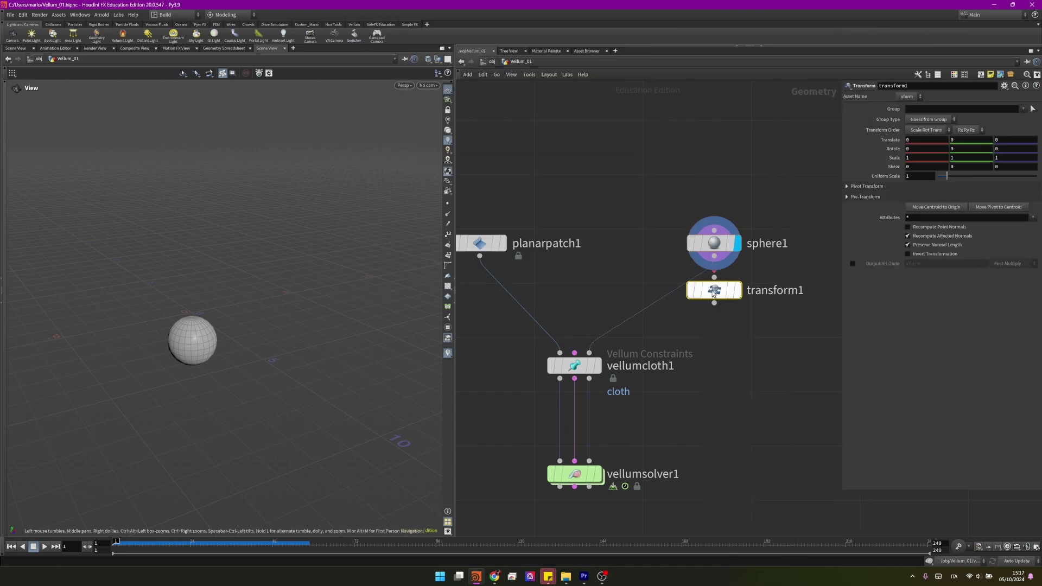
mouse_move(713, 294)
mouse_down()
mouse_move(667, 292)
mouse_move(714, 298)
mouse_up()
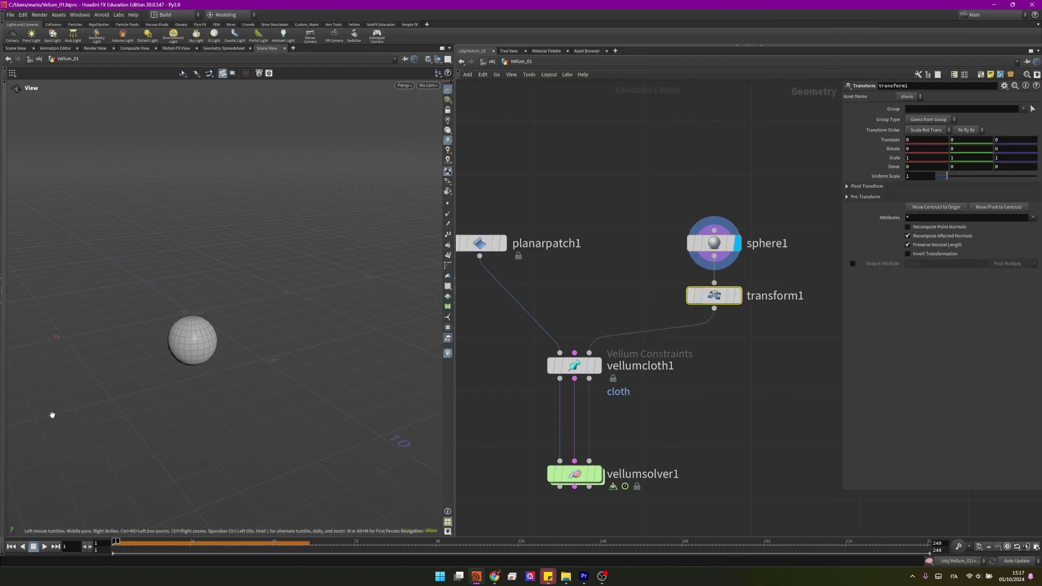
Keyframe the Transform node's translation at 0, 0, 0 on frames 1 and 24.
click(15, 546)
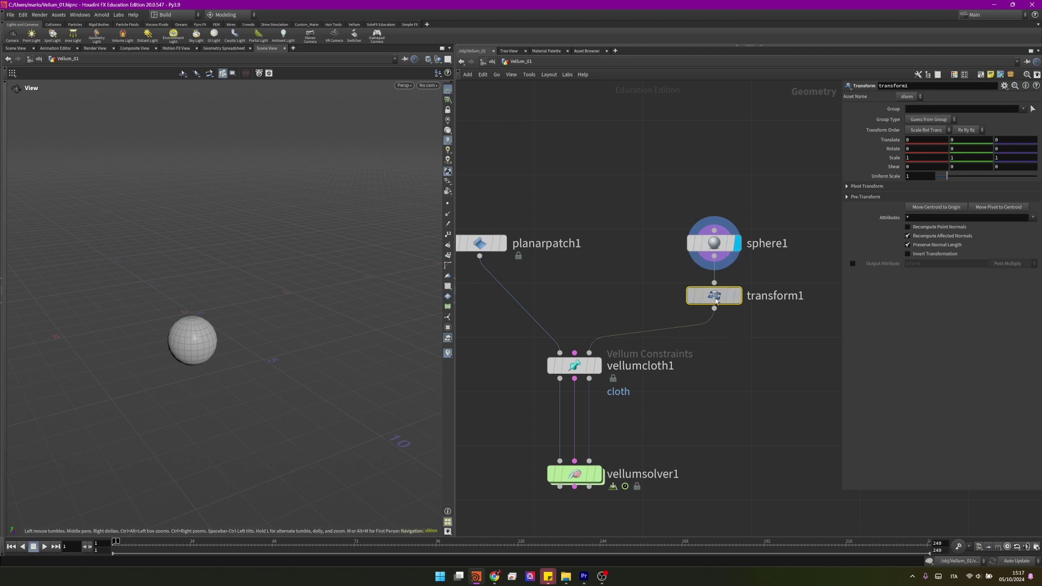
alt+click(892, 142)
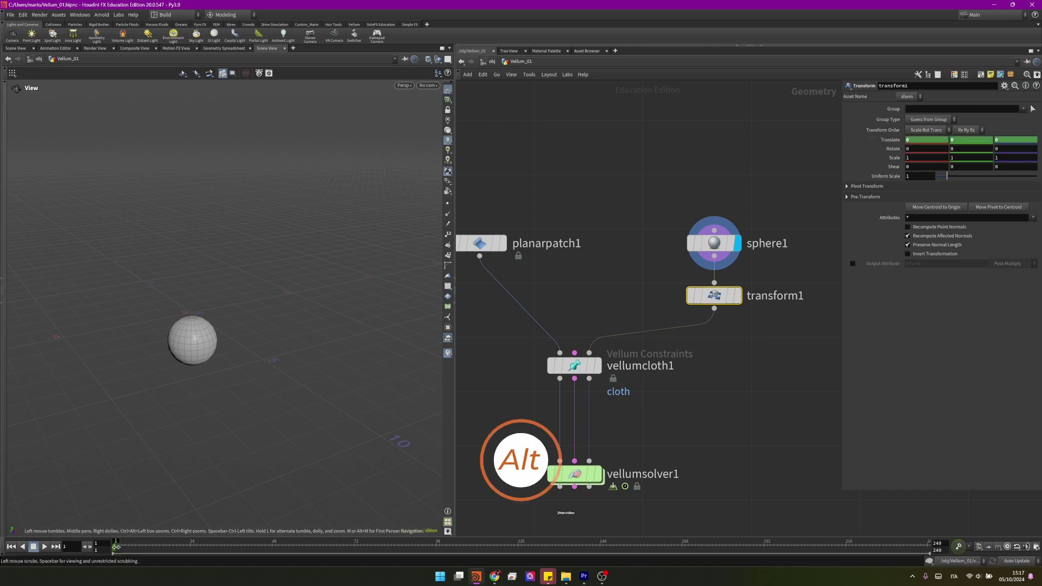
drag(118, 546, 144, 541)
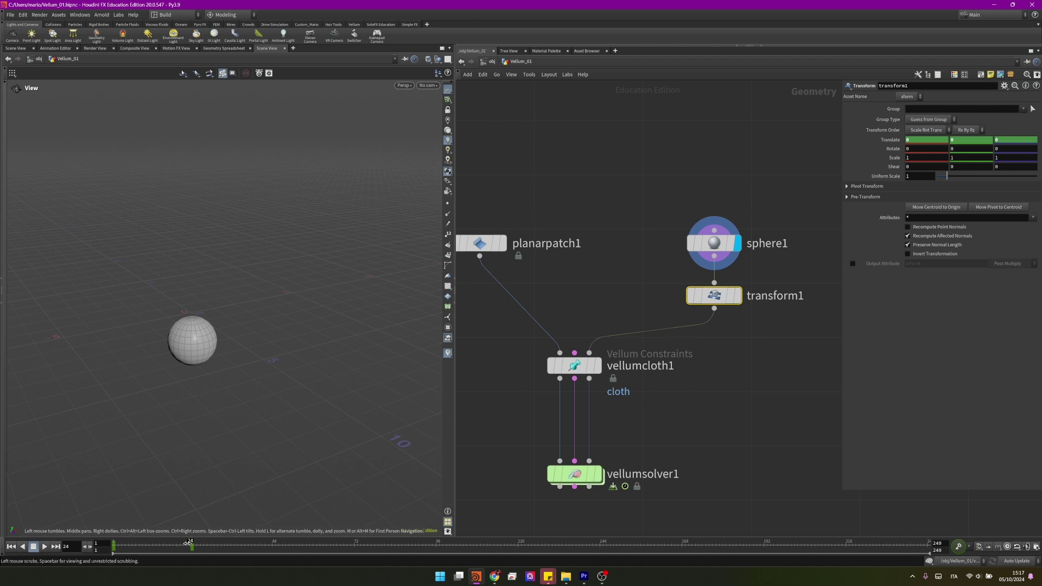
drag(135, 544, 120, 545)
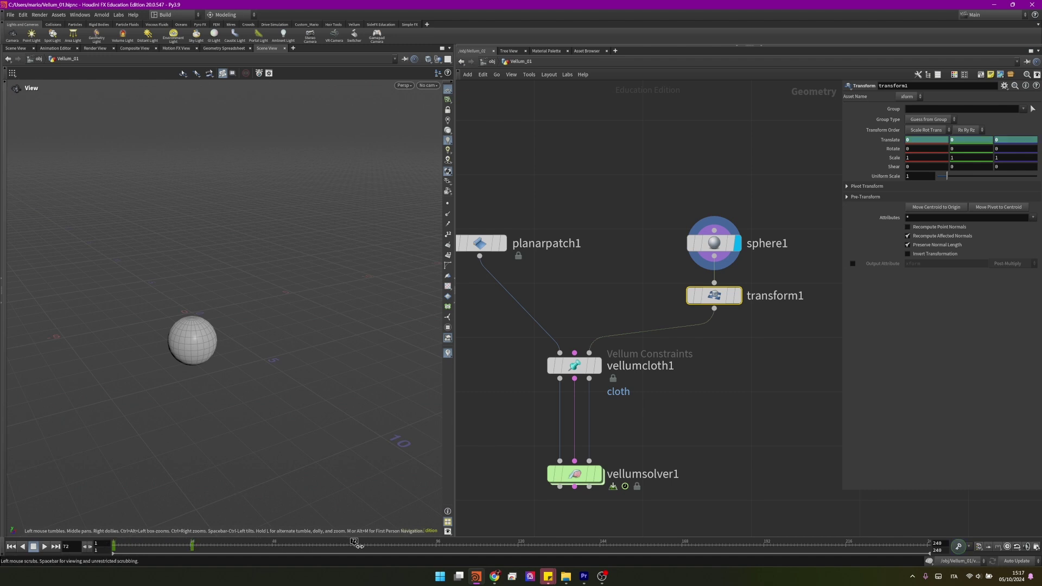
At frame 72, display the Transform node, move the sphere to about -14.77 on X, and keyframe its translation.
drag(347, 545, 353, 546)
key(Return)
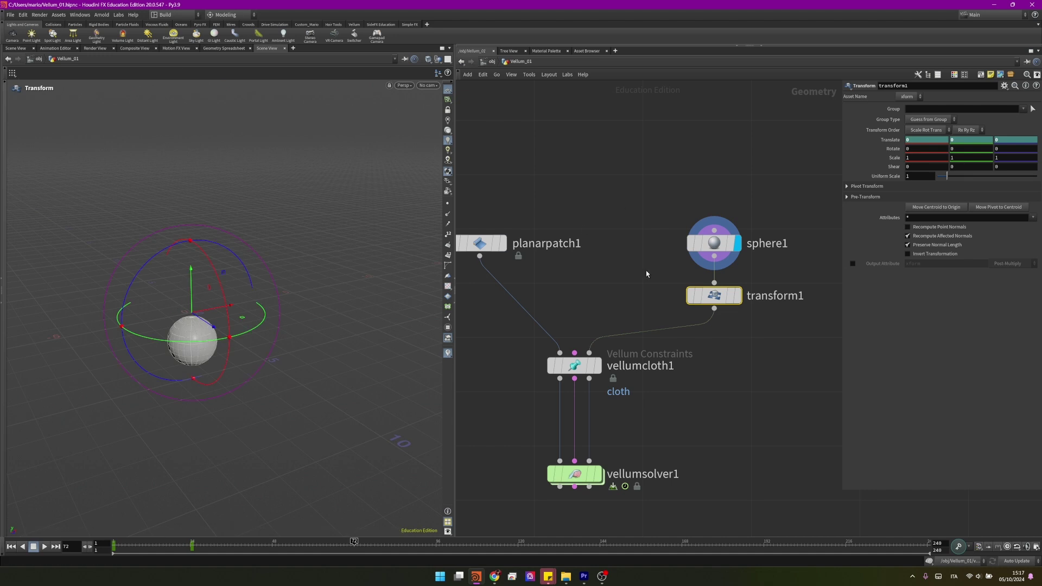
click(736, 295)
key(Return)
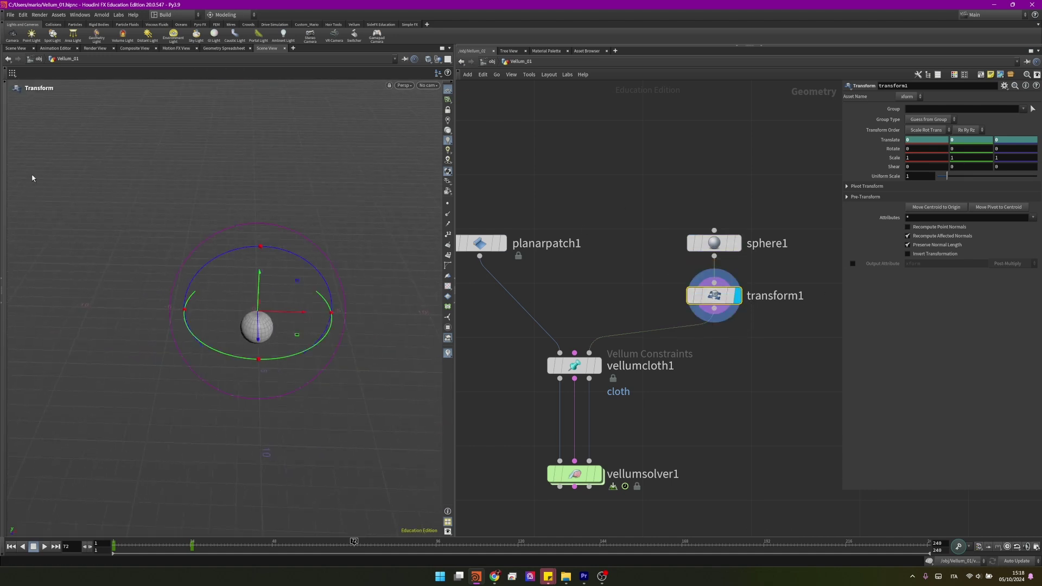
drag(302, 316, 53, 302)
key(f)
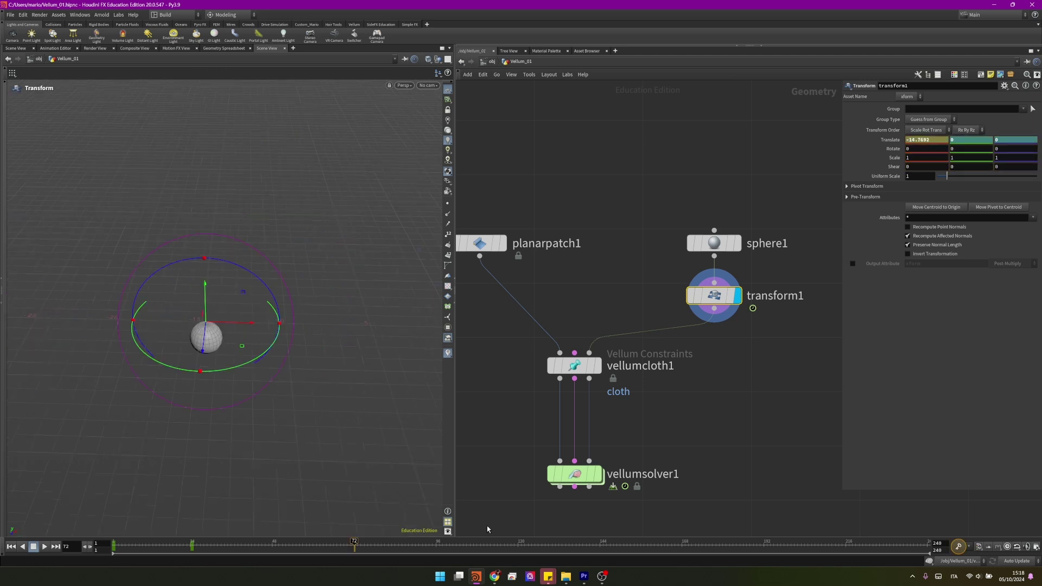
alt+click(892, 142)
Play the sphere's animation from the first frame to check its movement, replaying it once.
click(11, 547)
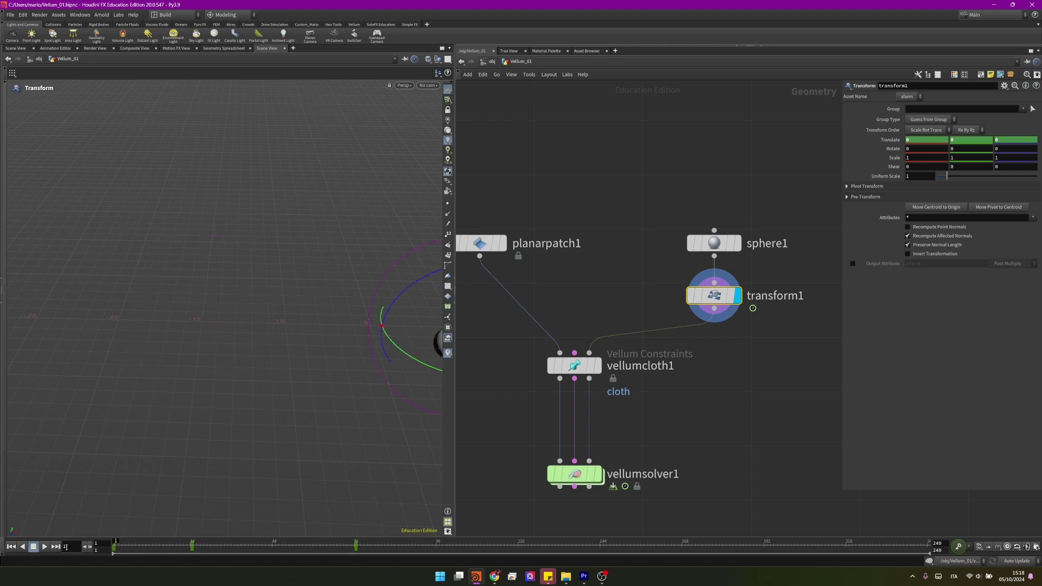
click(45, 548)
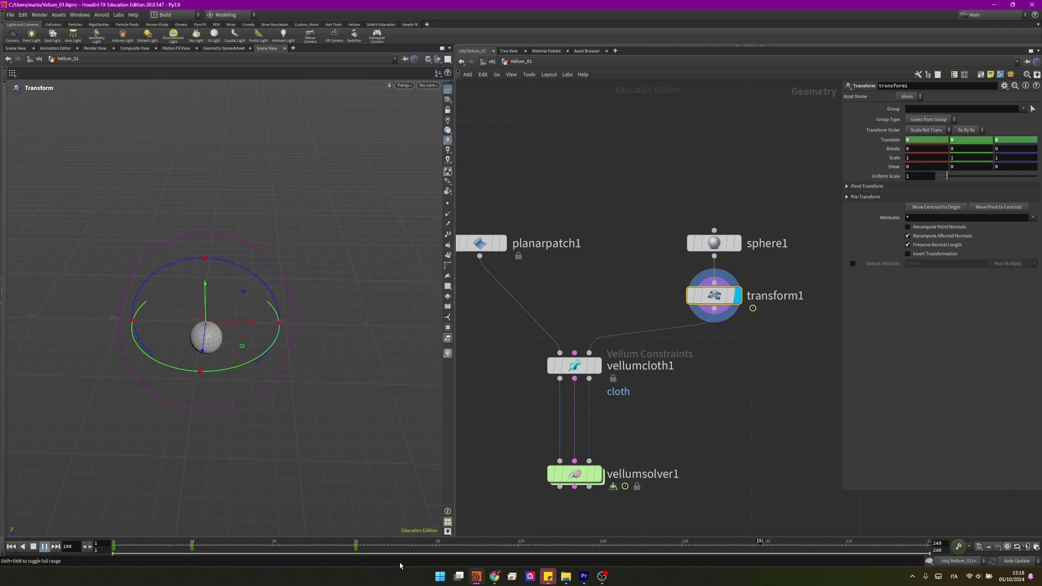
click(44, 547)
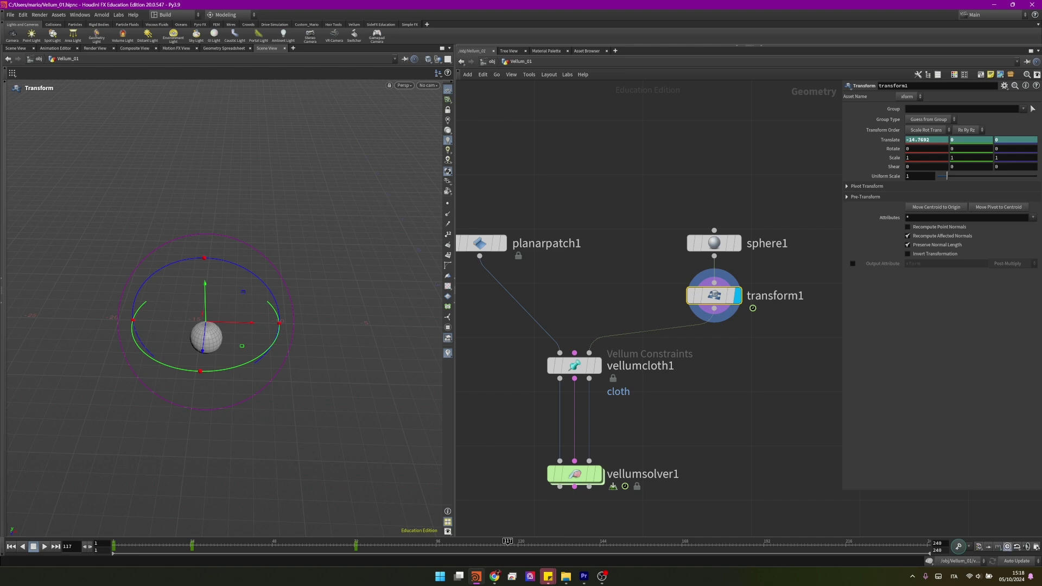
click(12, 546)
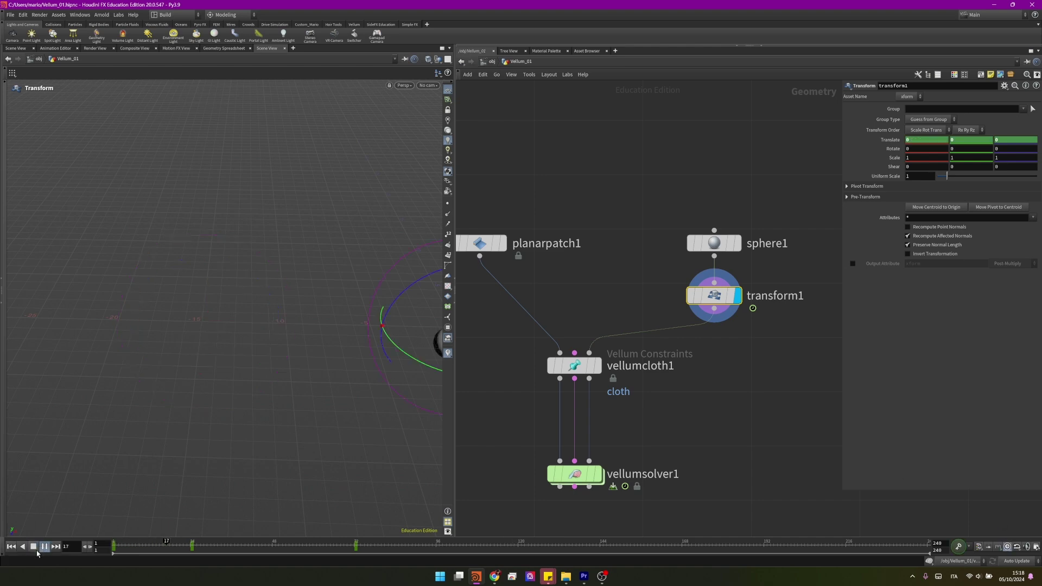
key(Escape)
Display the Vellum Solver and play the cloth simulation over the moving sphere from the first frame.
middle_drag(610, 475, 658, 362)
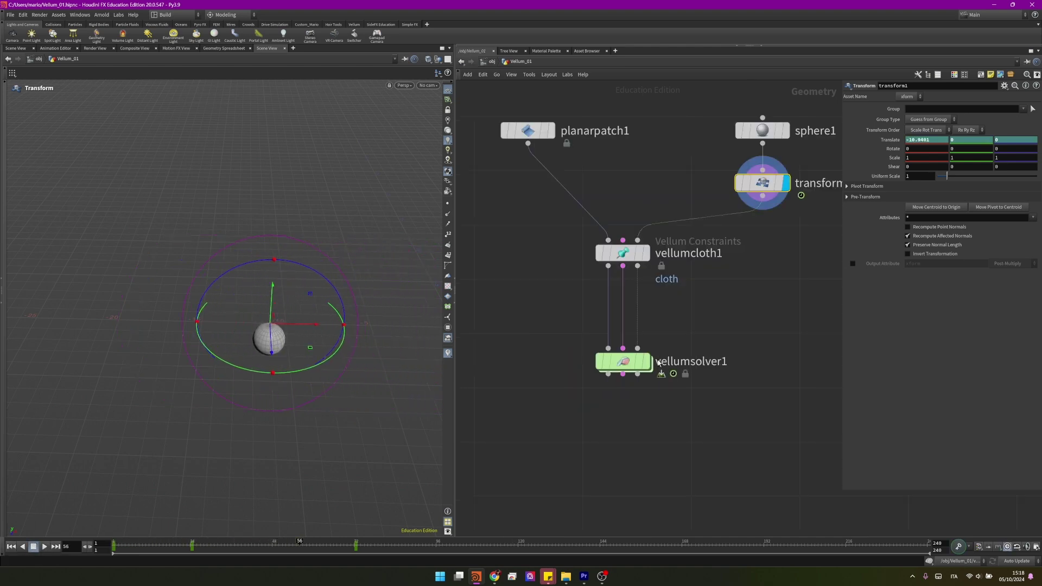
click(11, 546)
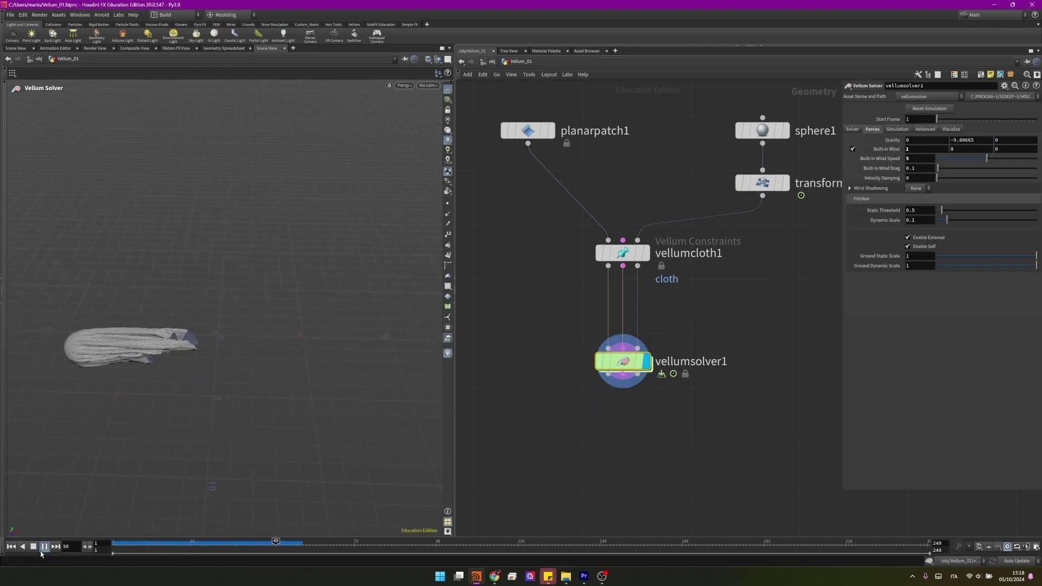
click(45, 546)
key(Escape)
Inspect the trailing end of the cloth up close while scrubbing through the simulated frames.
scroll(183, 369, up, 3)
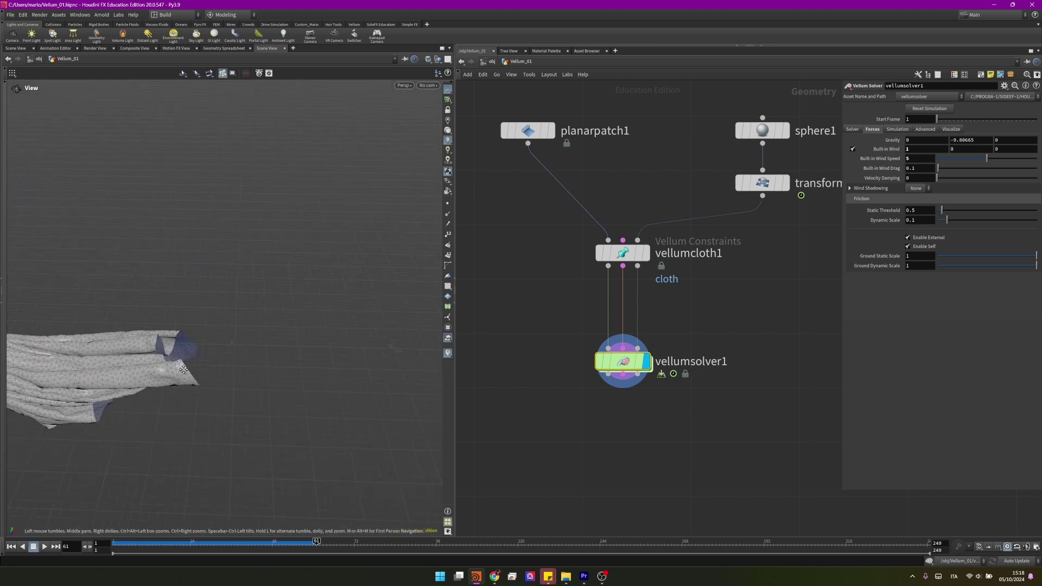
drag(184, 369, 293, 353)
drag(127, 544, 279, 554)
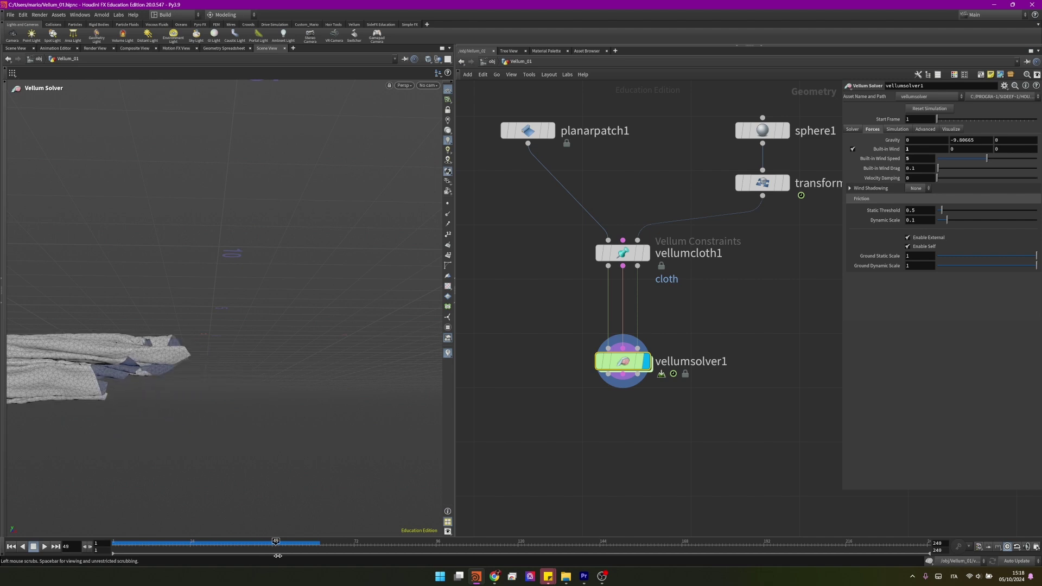
alt+middle_drag(207, 372, 235, 382)
drag(235, 382, 186, 422)
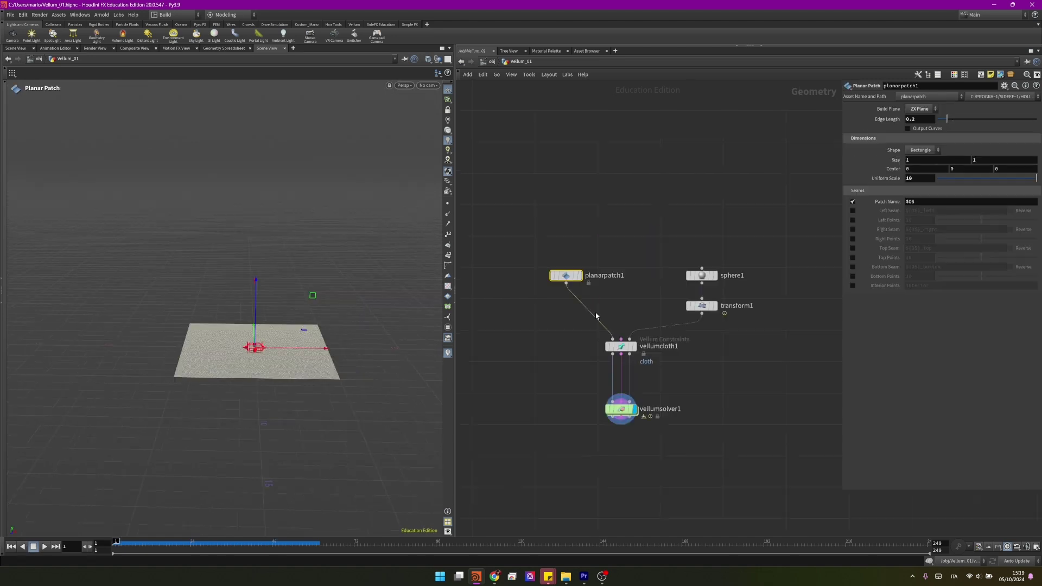
scroll(558, 265, up, 2)
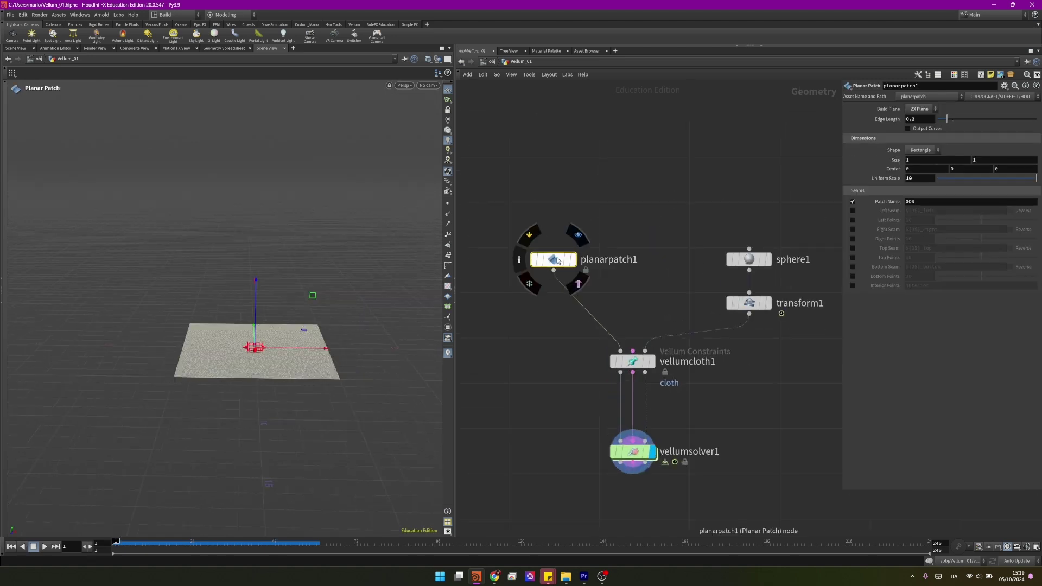
Select the Planar Patch node and shift it slightly farther from the sphere branch in the network.
mouse_move(559, 265)
mouse_down()
mouse_move(562, 251)
mouse_move(554, 260)
mouse_up()
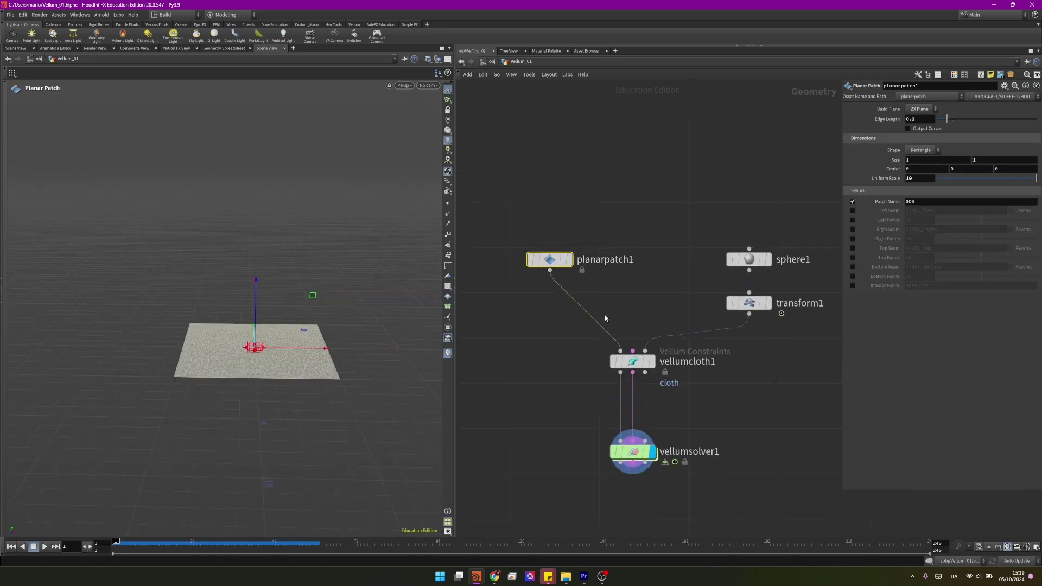
middle_drag(672, 323, 637, 316)
drag(800, 371, 696, 381)
drag(741, 502, 743, 417)
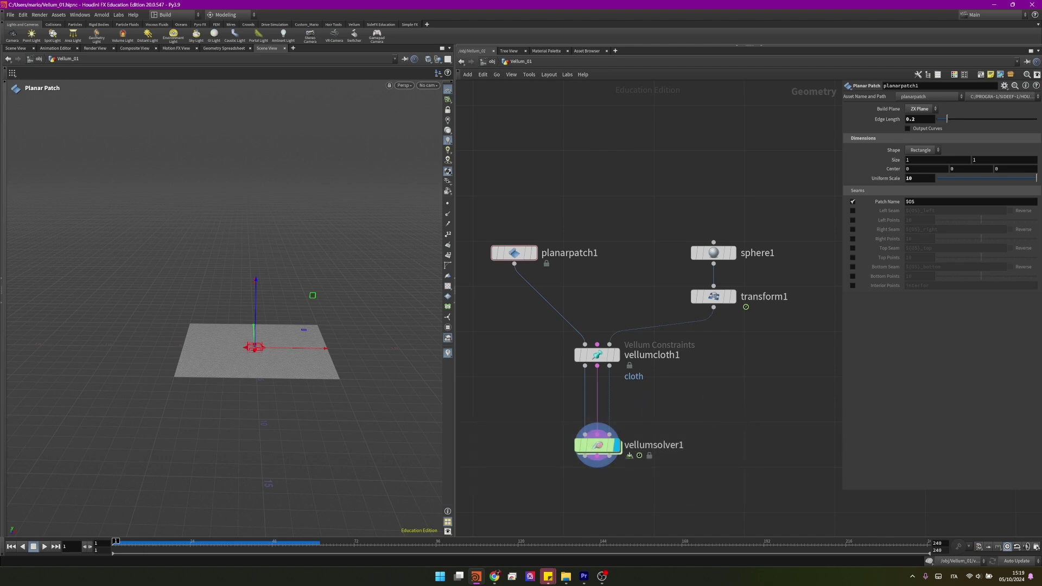
click(45, 547)
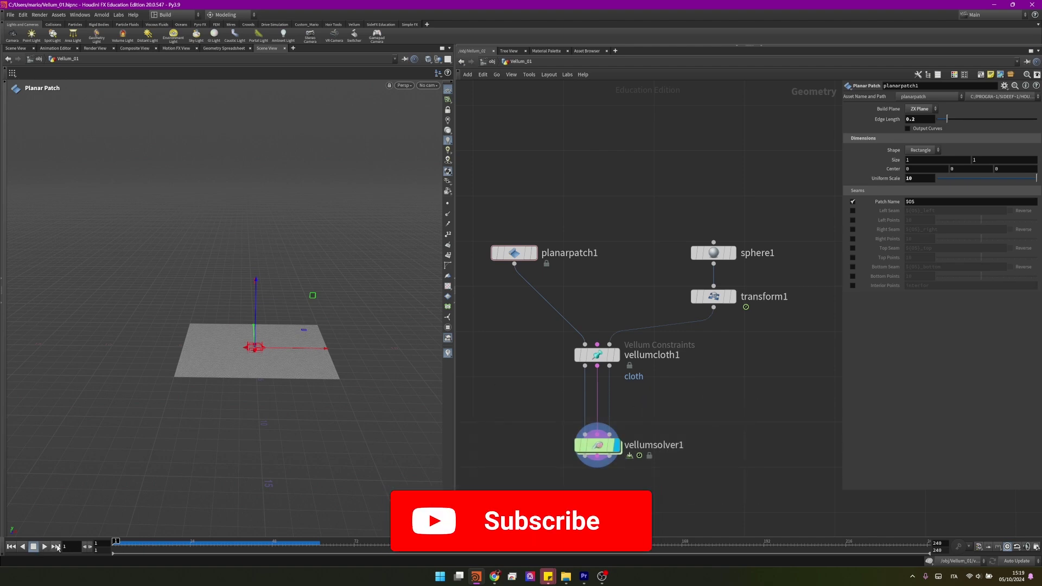